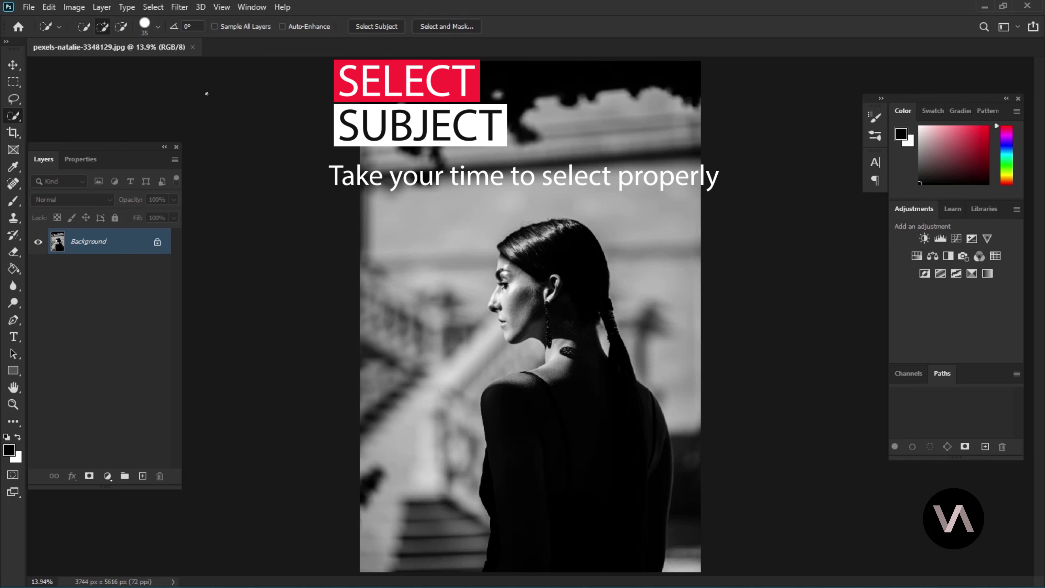
Step: Auto-select the woman's head, hair and body with Select > Subject
left_click(150, 8)
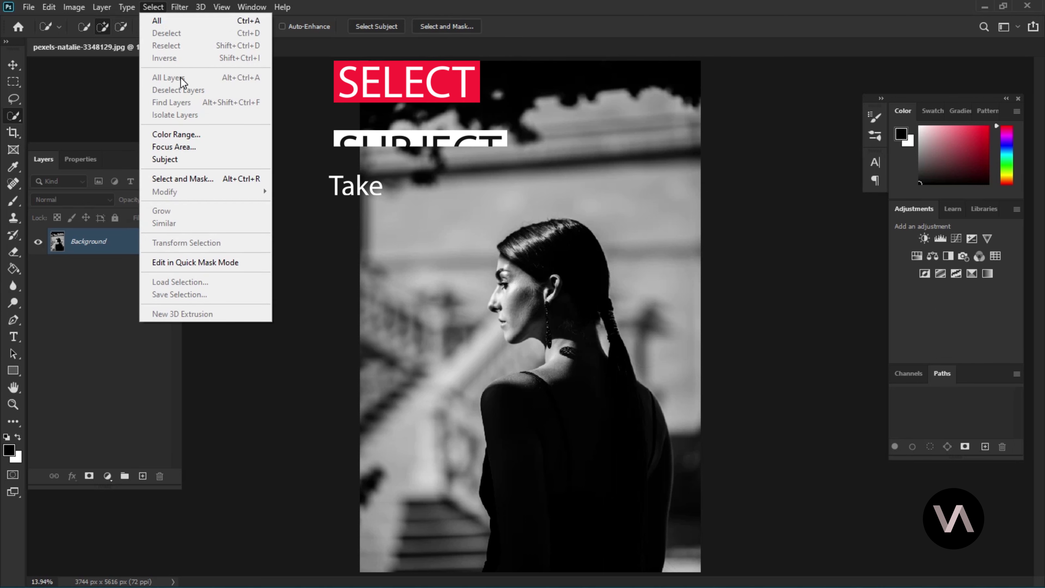
left_click(200, 163)
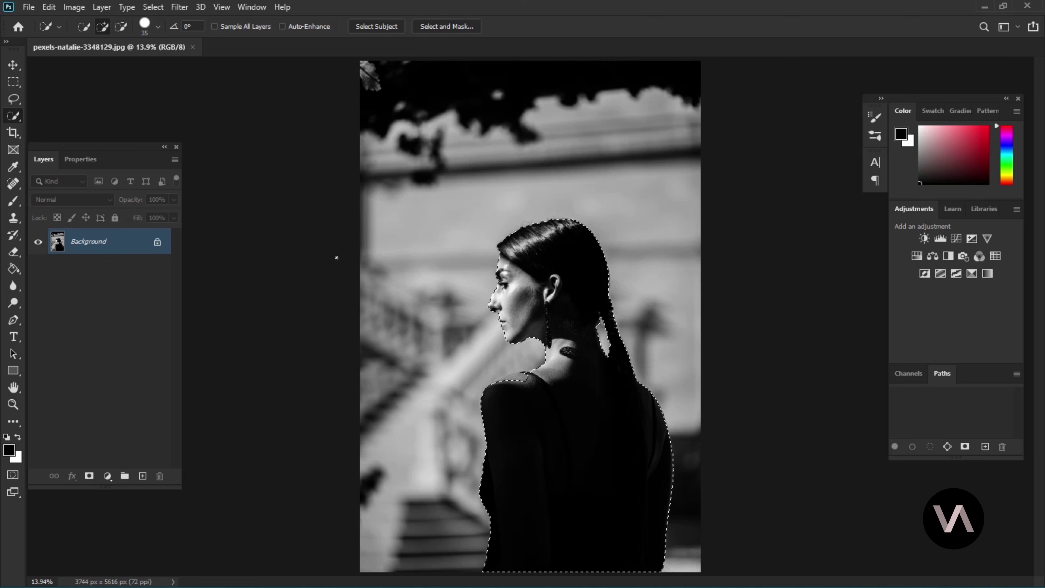
left_click(526, 380)
Step: Refine the hair edge in Select and Mask and output the cutout to a new layer
left_click(159, 9)
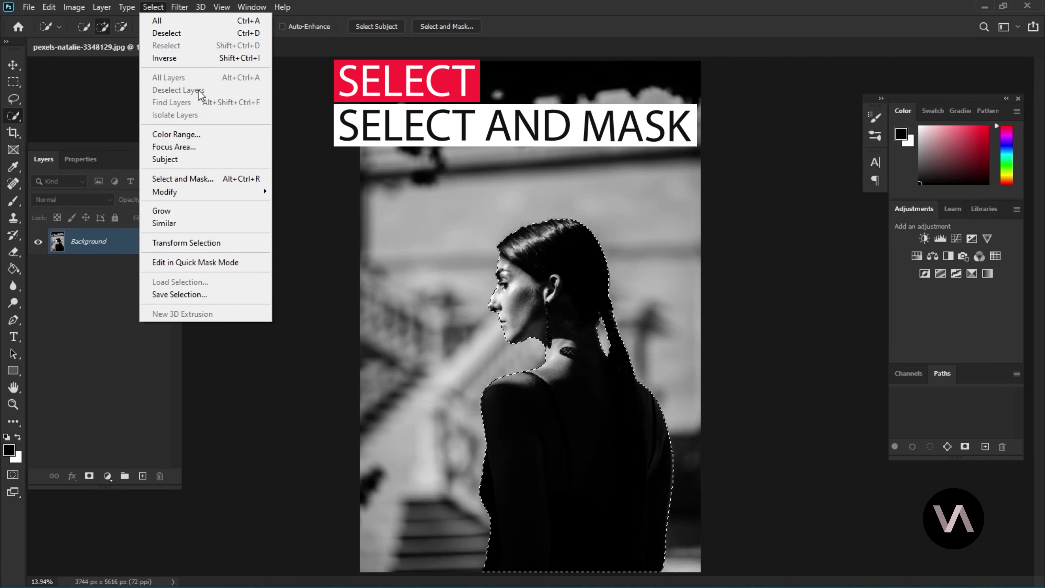
left_click(205, 181)
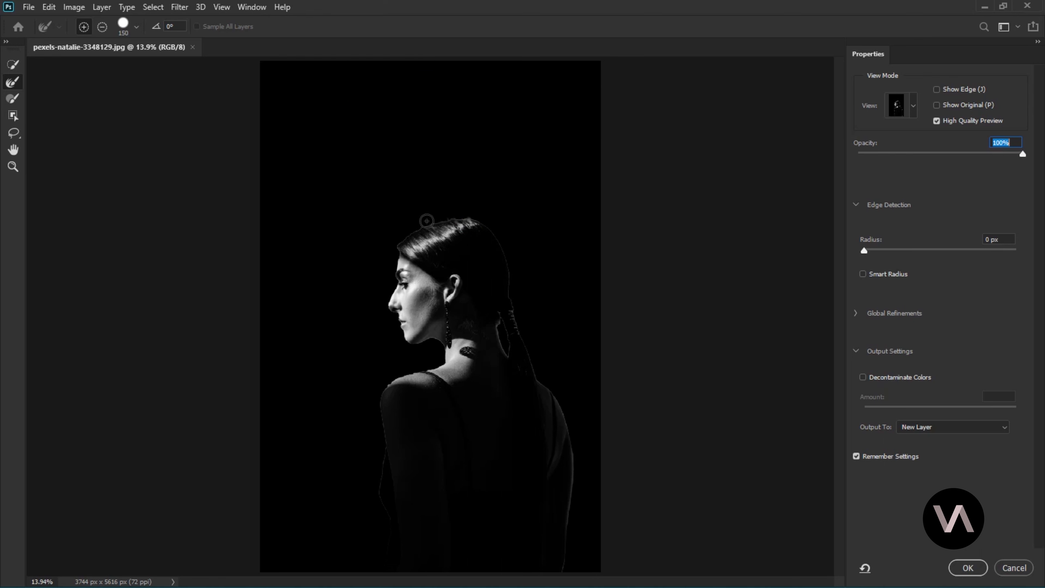
left_click(471, 216)
left_click_drag(415, 225, 404, 232)
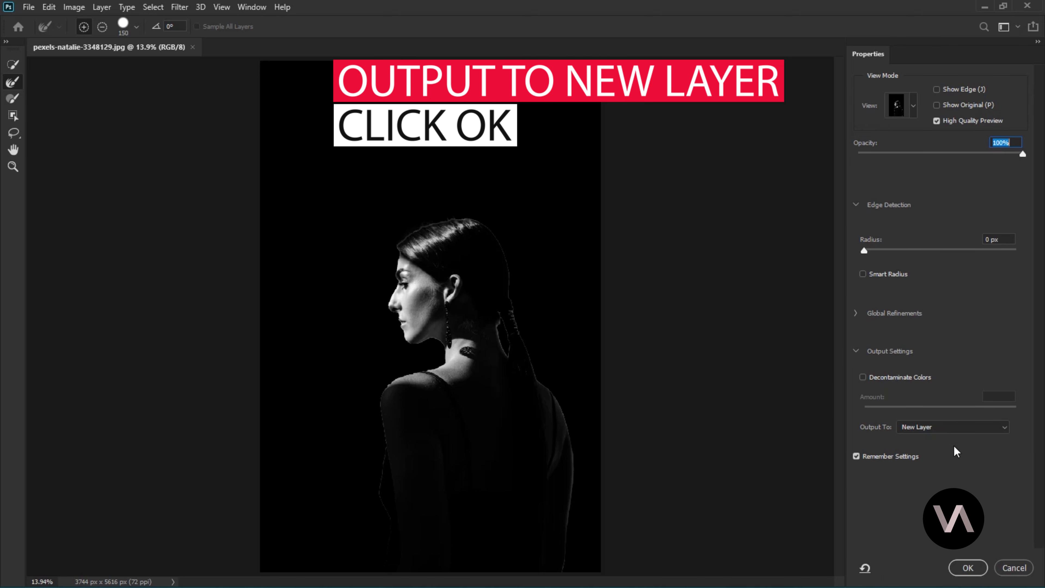
left_click(968, 568)
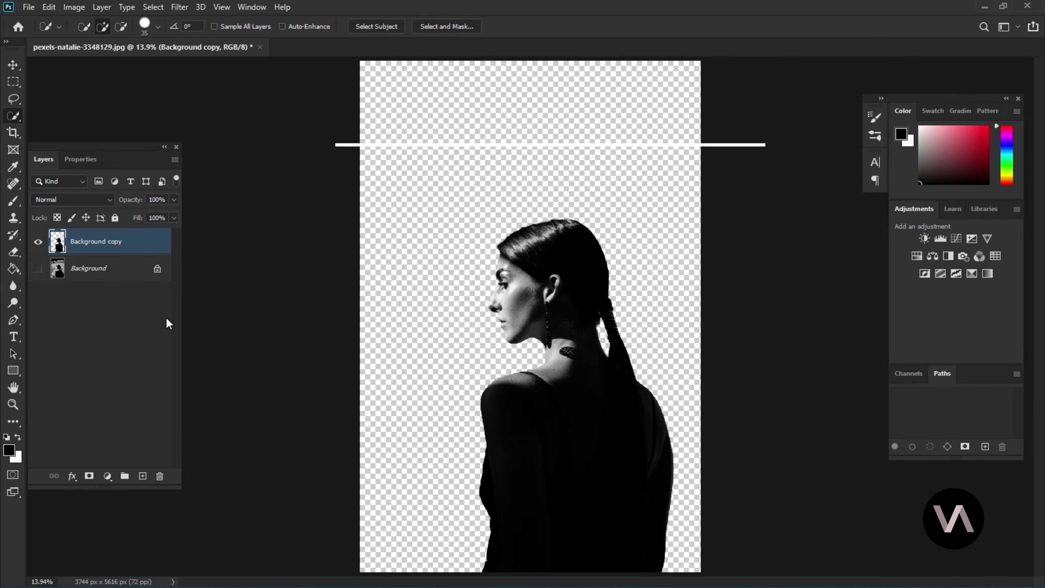
Step: Delete the original Background layer
left_click(105, 270)
right_click(119, 269)
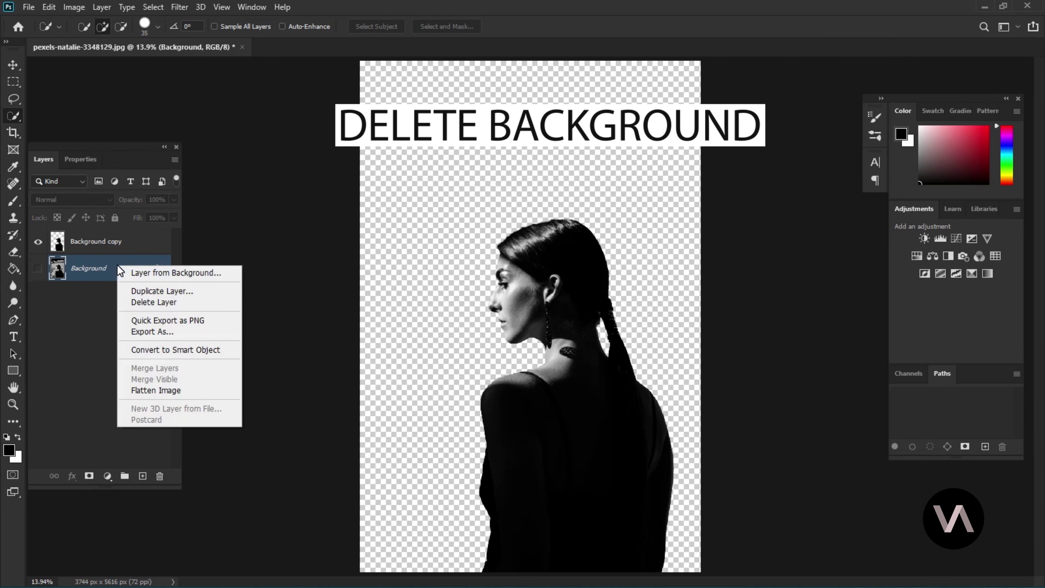
left_click(169, 302)
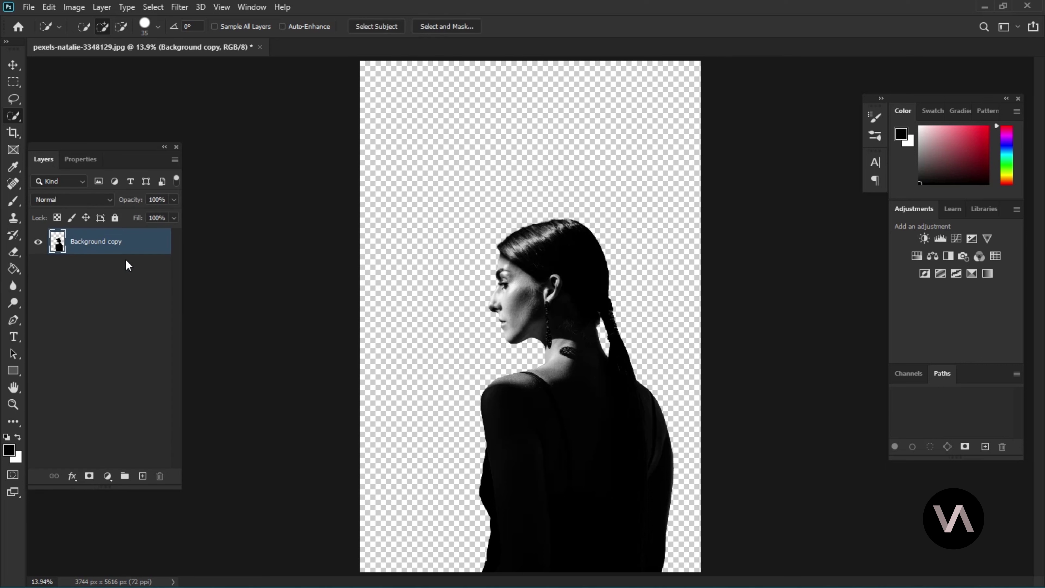
Step: Crop the canvas to 5422 × 4798 px, widening both sides and trimming the top
left_click(14, 132)
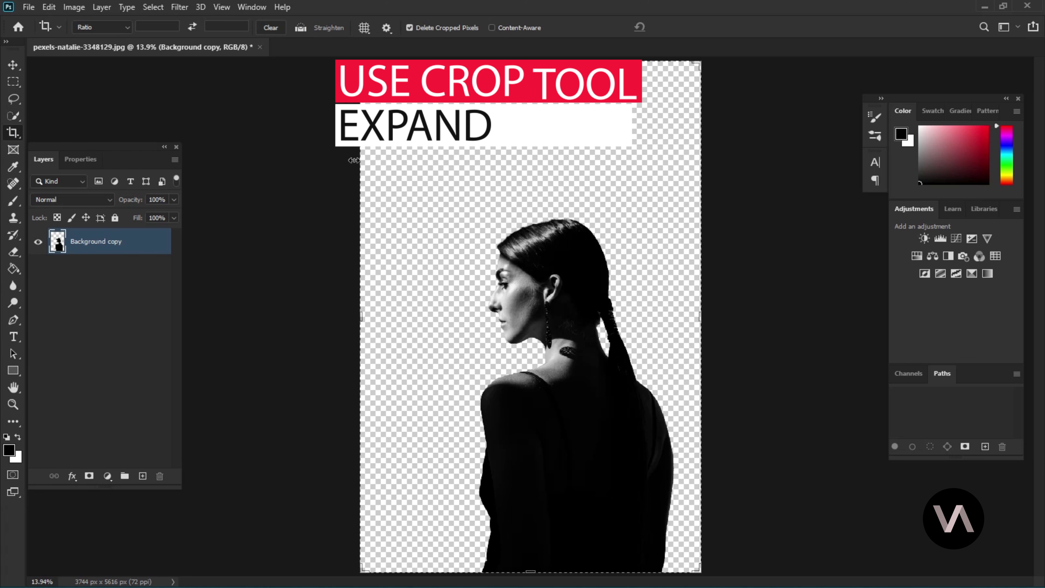
left_click_drag(702, 315, 778, 317)
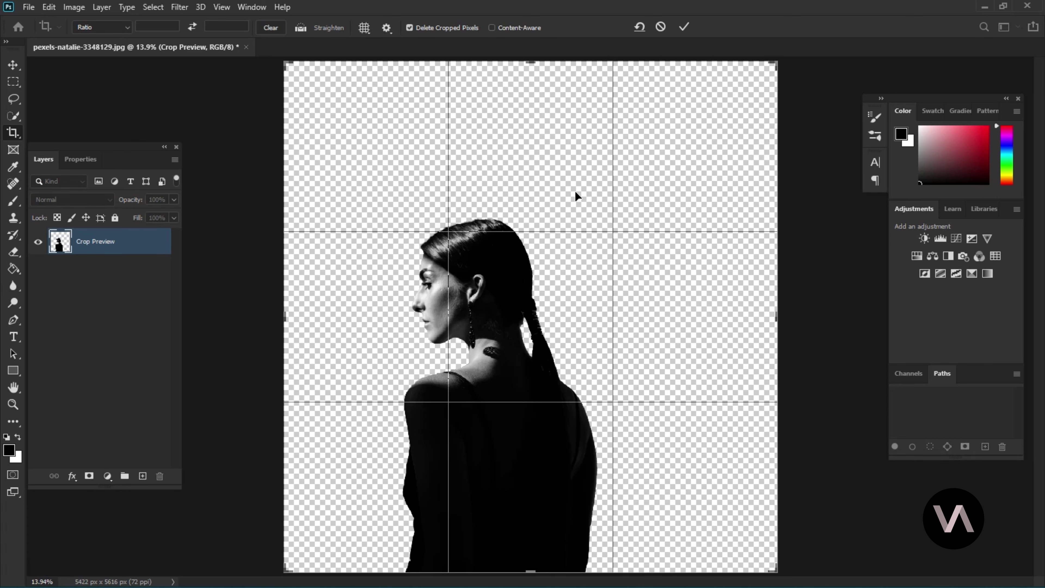
left_click_drag(530, 59, 537, 96)
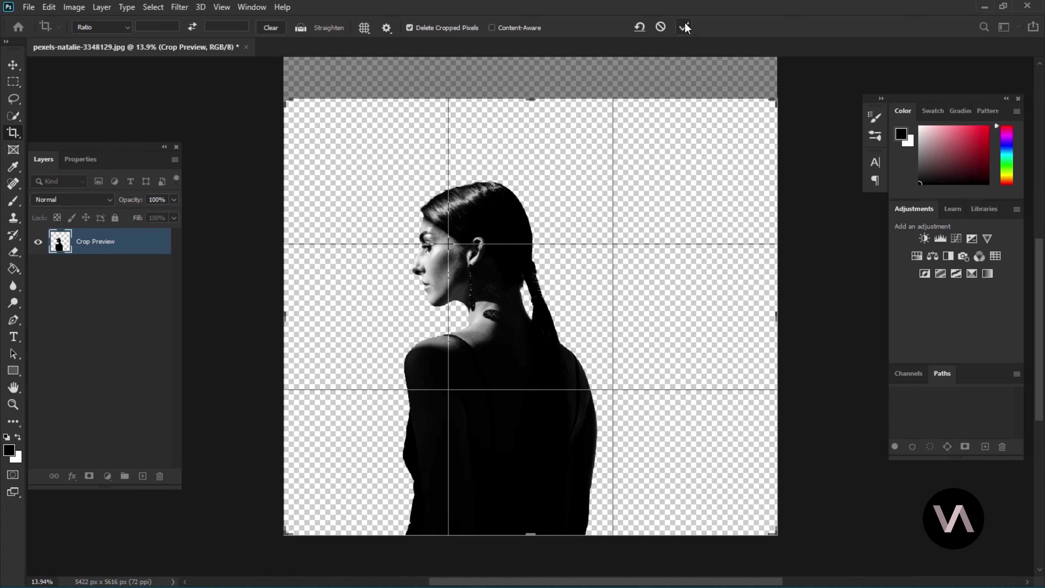
left_click(685, 27)
left_click(14, 65)
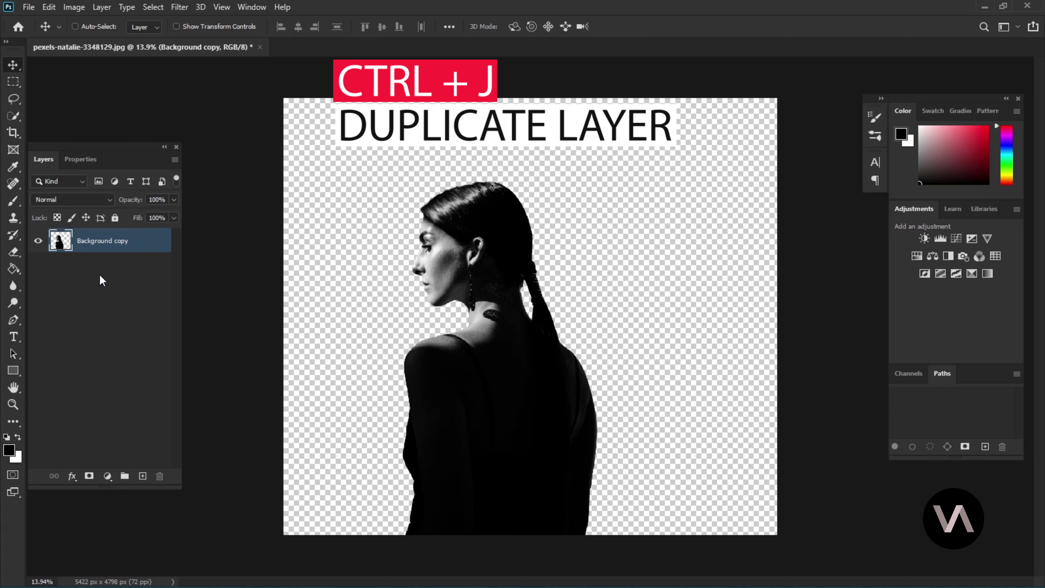
Step: Duplicate the cutout into layers Liquify and Model, hide Model and select Liquify
key("ctrl+j")
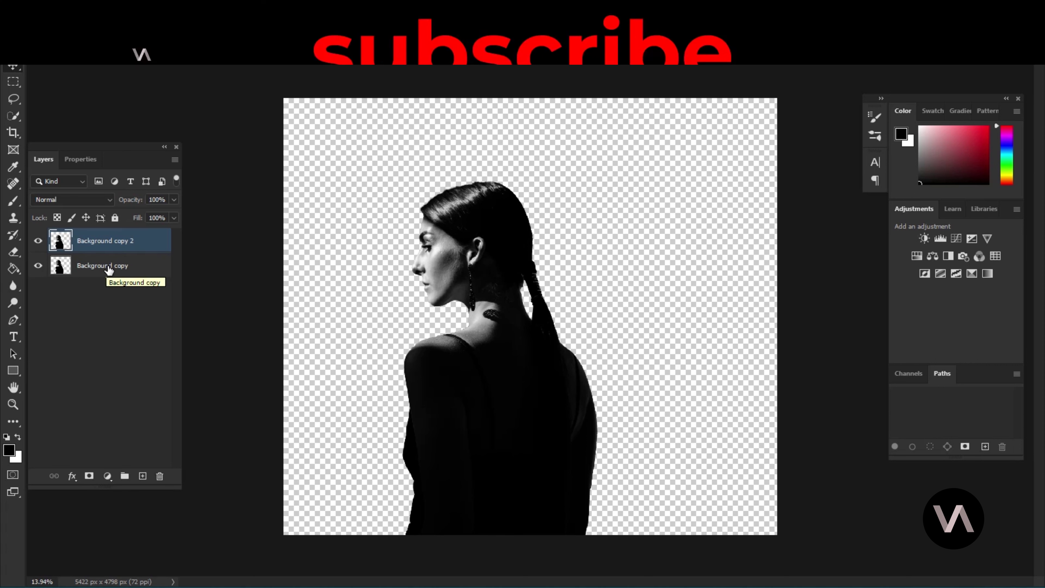
double_click(103, 266)
type("Liquify")
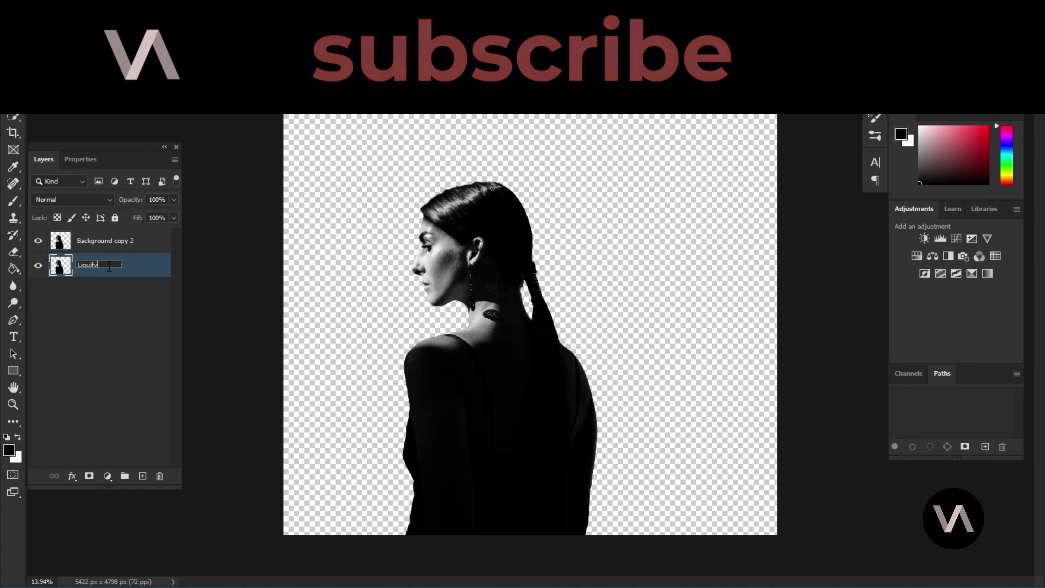
double_click(105, 241)
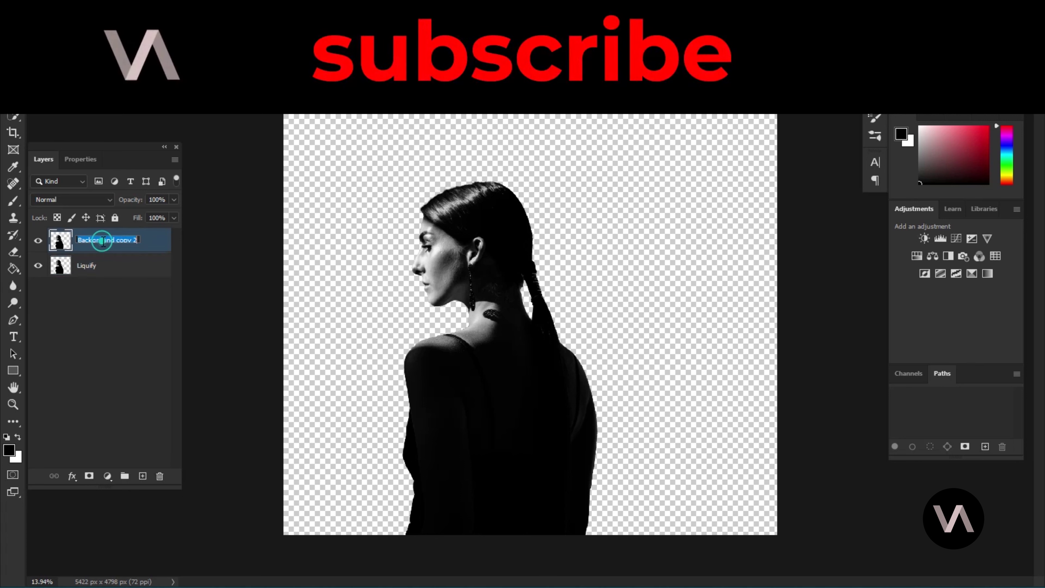
type("Model")
key("Return")
left_click(39, 241)
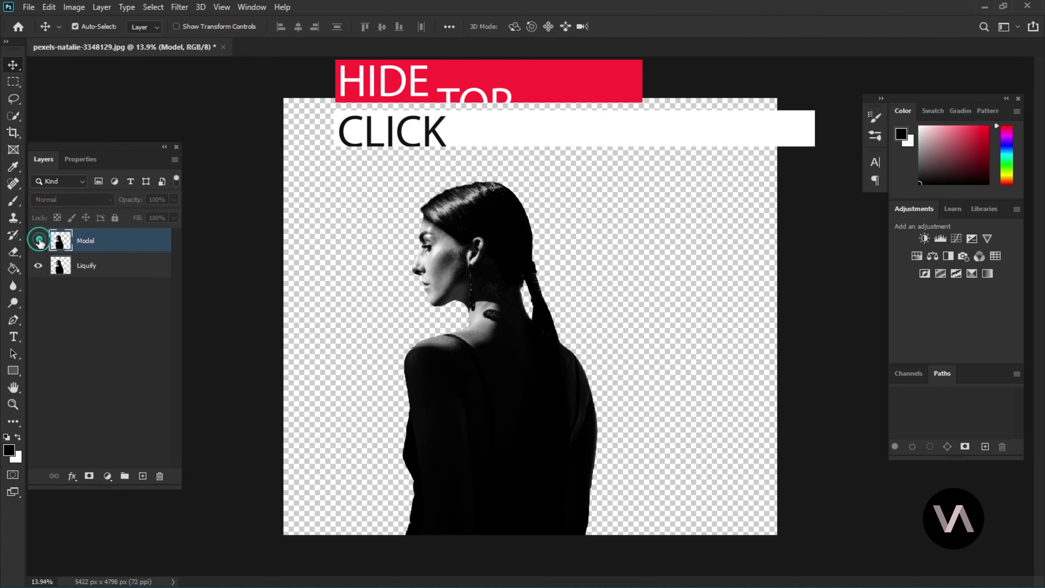
left_click(117, 270)
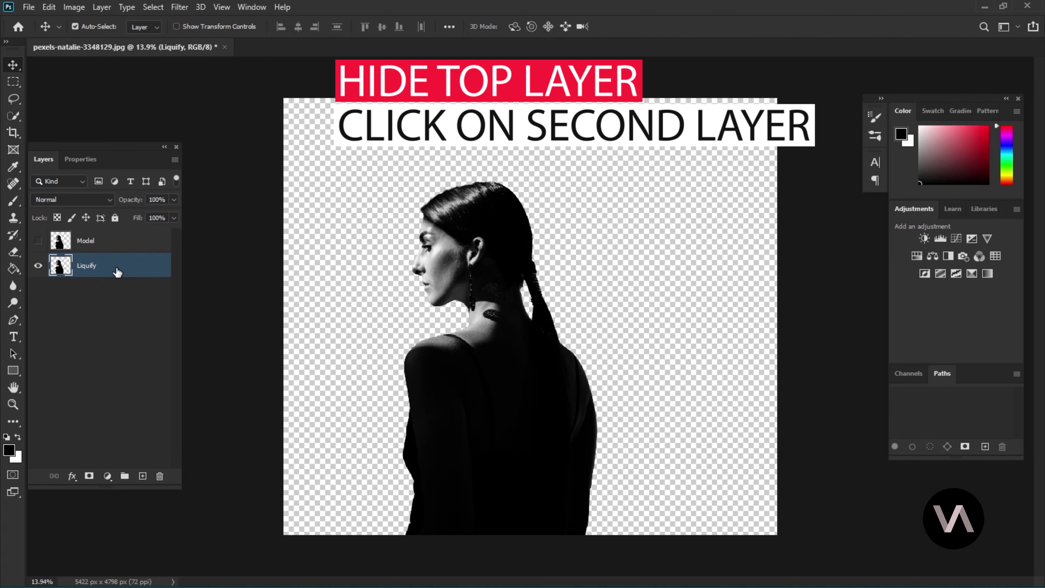
Step: Push the hair and dress rightward in Liquify with a 700 Forward Warp brush
left_click(179, 7)
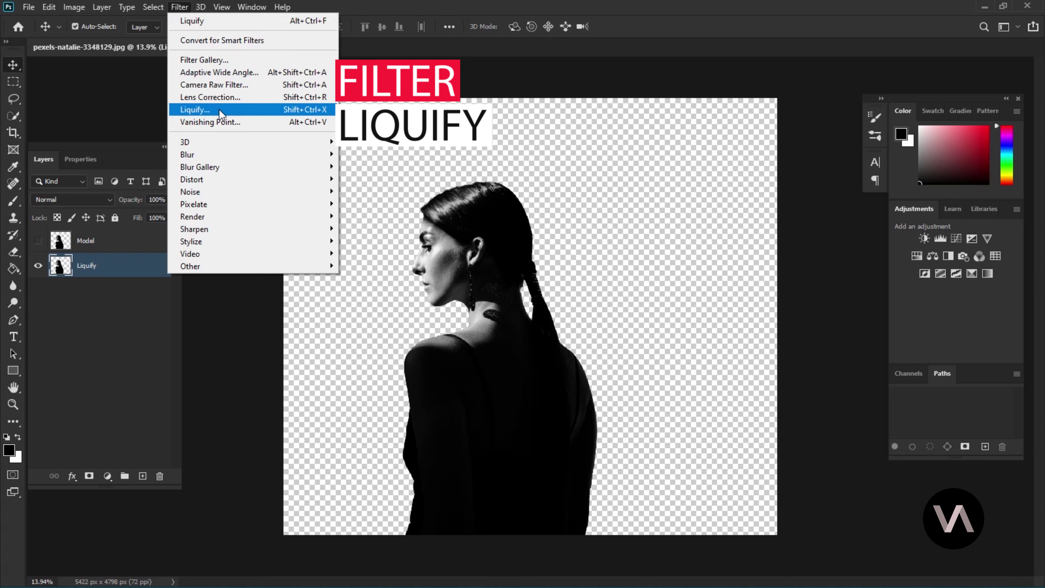
left_click(238, 111)
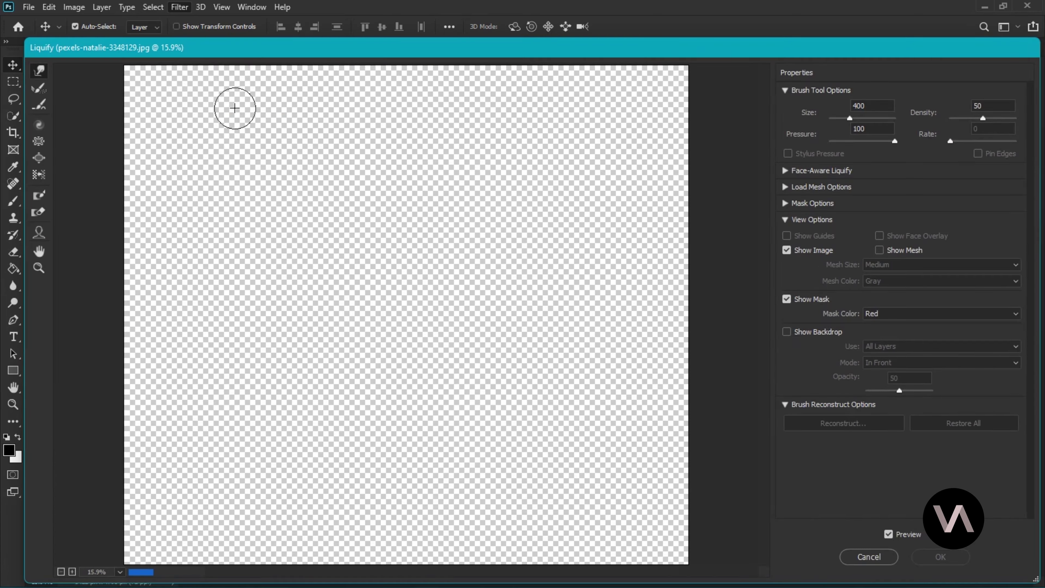
key("bracketright")
key("bracketright")
key("bracketright")
mouse_move(474, 535)
left_mouse_down()
mouse_move(576, 565)
mouse_move(537, 507)
mouse_move(572, 376)
mouse_move(523, 398)
mouse_move(350, 322)
mouse_move(525, 243)
mouse_move(453, 165)
mouse_move(434, 233)
mouse_move(448, 215)
mouse_move(303, 81)
mouse_move(250, 106)
mouse_move(286, 147)
mouse_move(509, 121)
mouse_move(509, 234)
mouse_move(635, 346)
mouse_move(578, 281)
mouse_move(626, 247)
left_mouse_up()
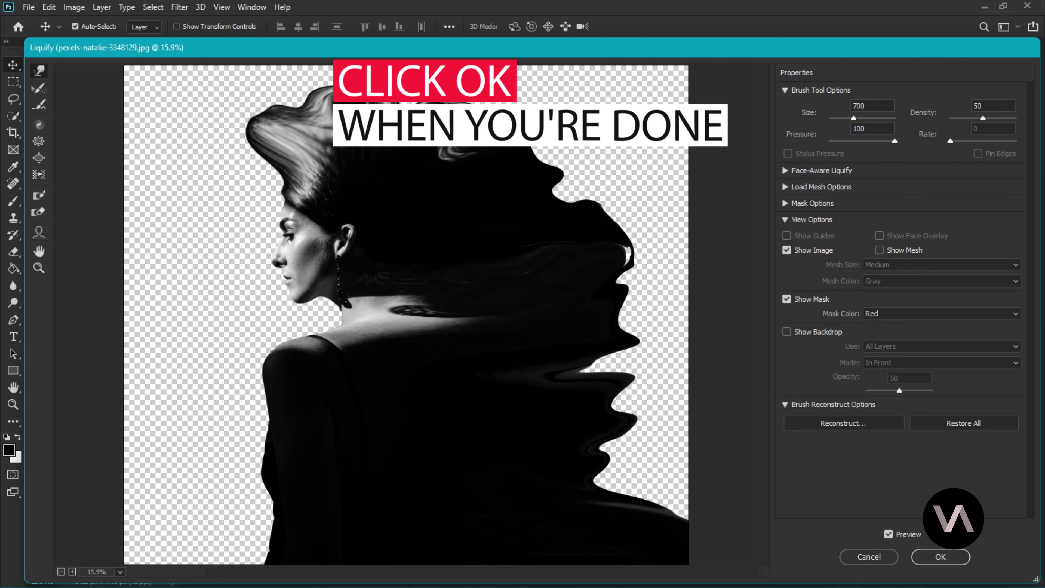
left_click(941, 558)
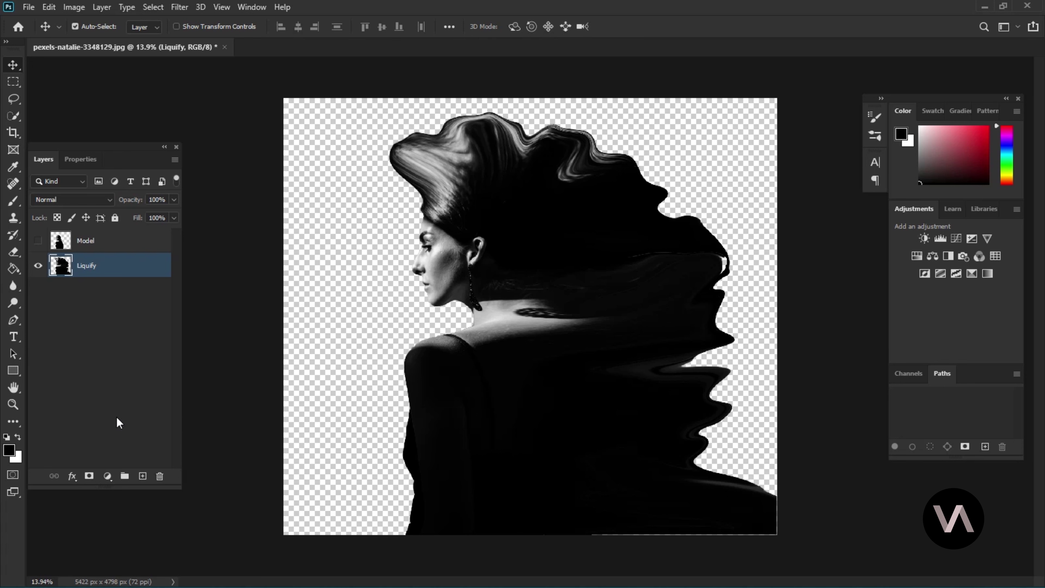
Step: Give Liquify a black mask and add a black-to-white Gradient Fill layer
left_click(89, 476, "alt")
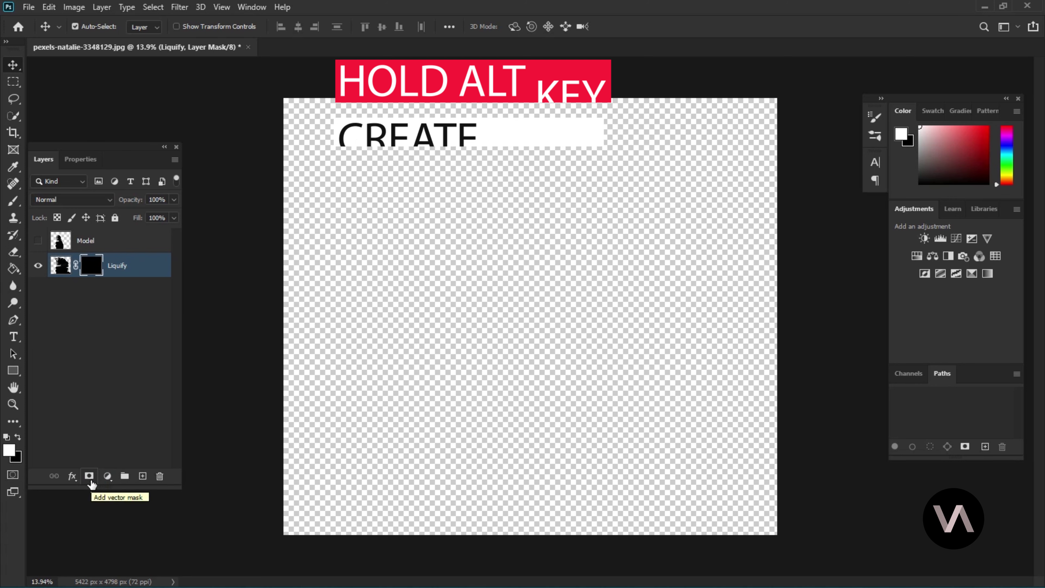
left_click(108, 476)
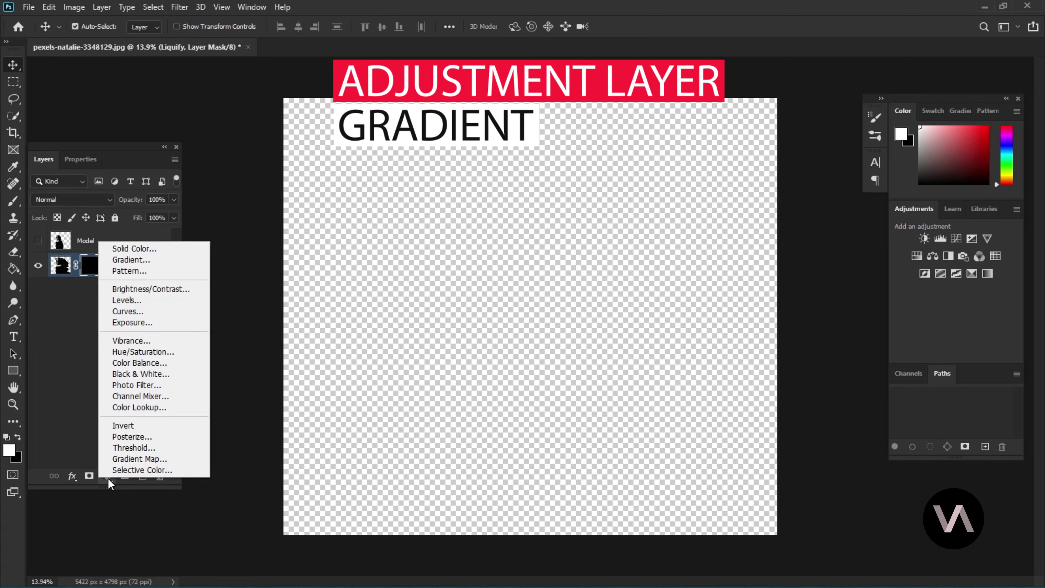
left_click(140, 259)
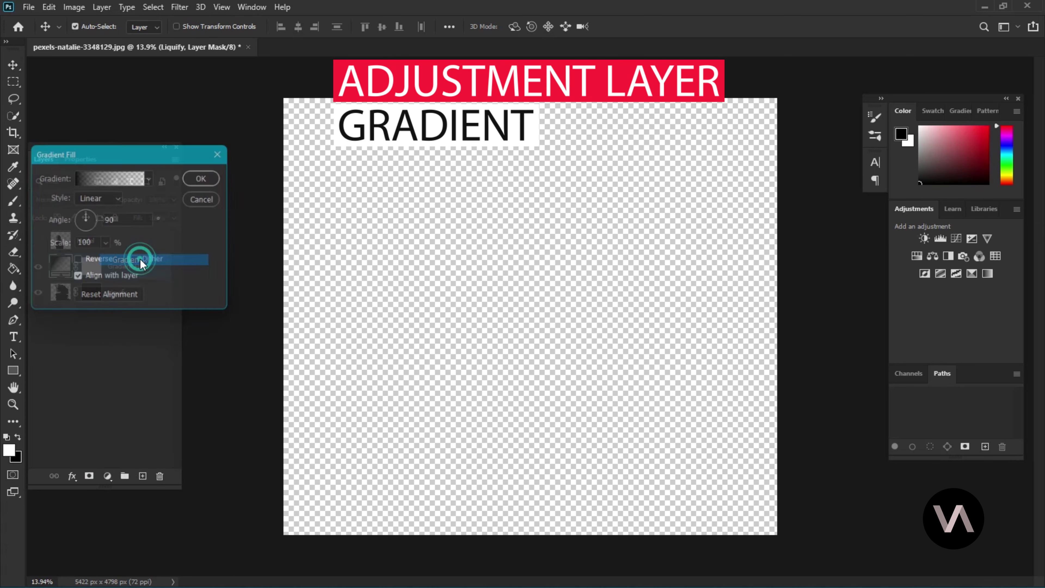
left_click(128, 182)
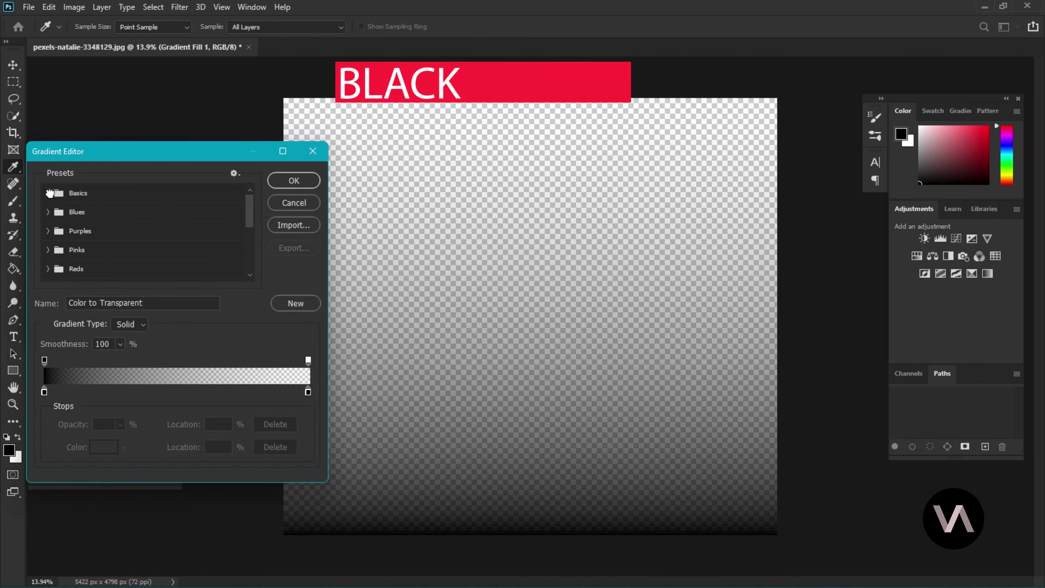
left_click(48, 193)
left_click(106, 215)
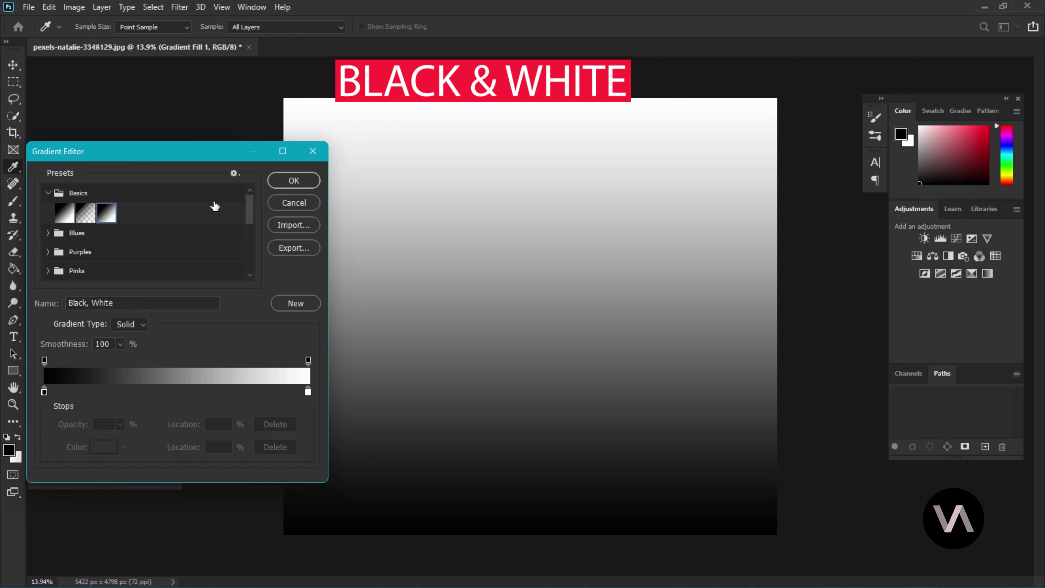
left_click(294, 181)
Step: Set the gradient fill to Radial, Reverse, 200% scale
left_click(100, 198)
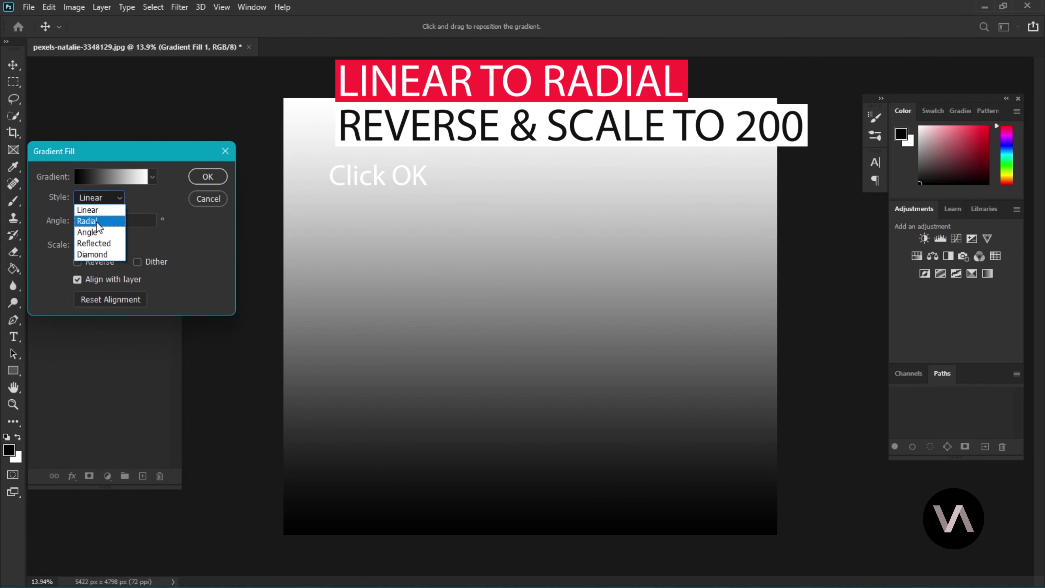
left_click(93, 222)
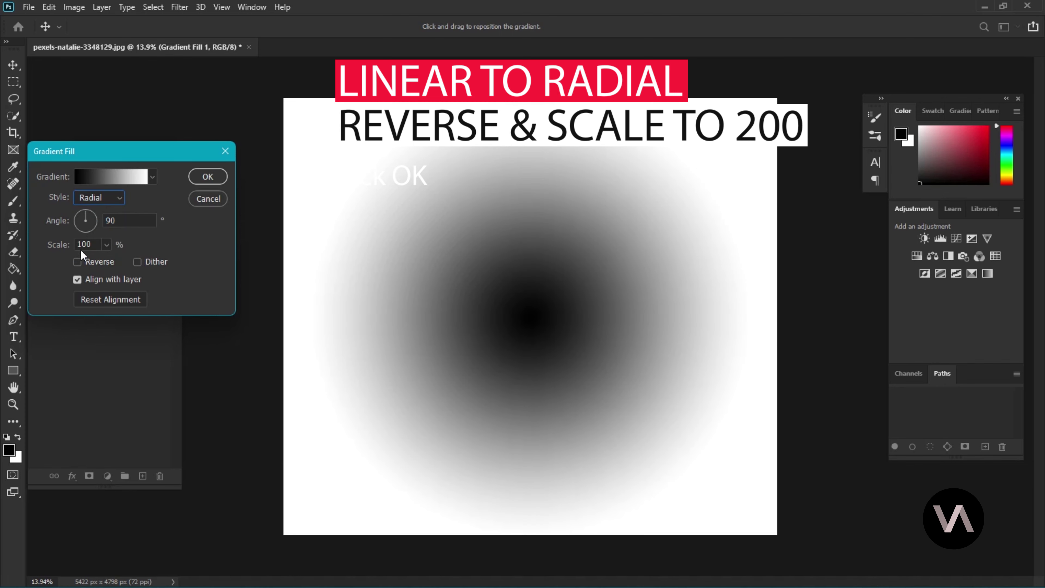
left_click(78, 262)
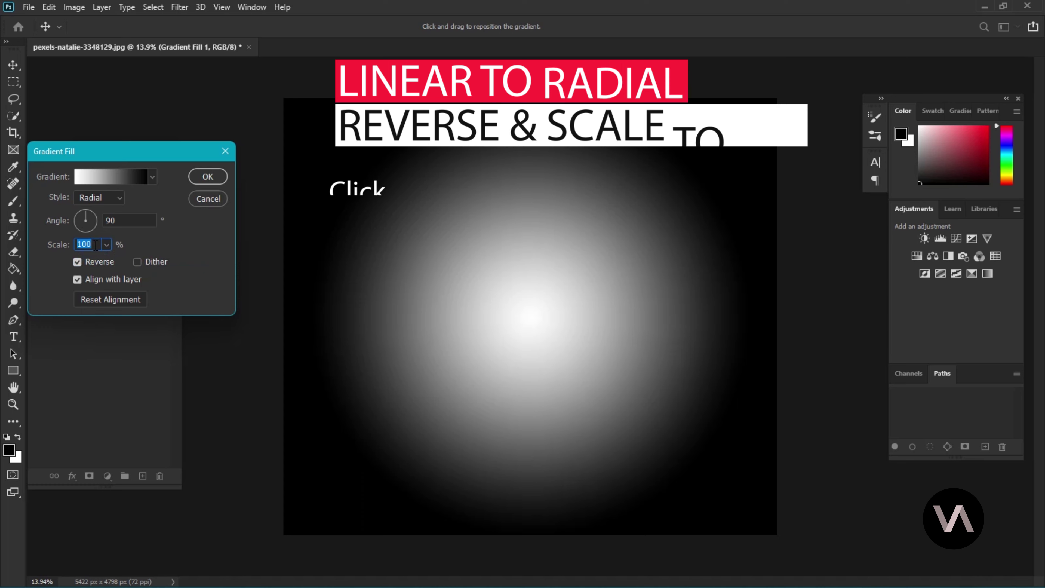
type("200")
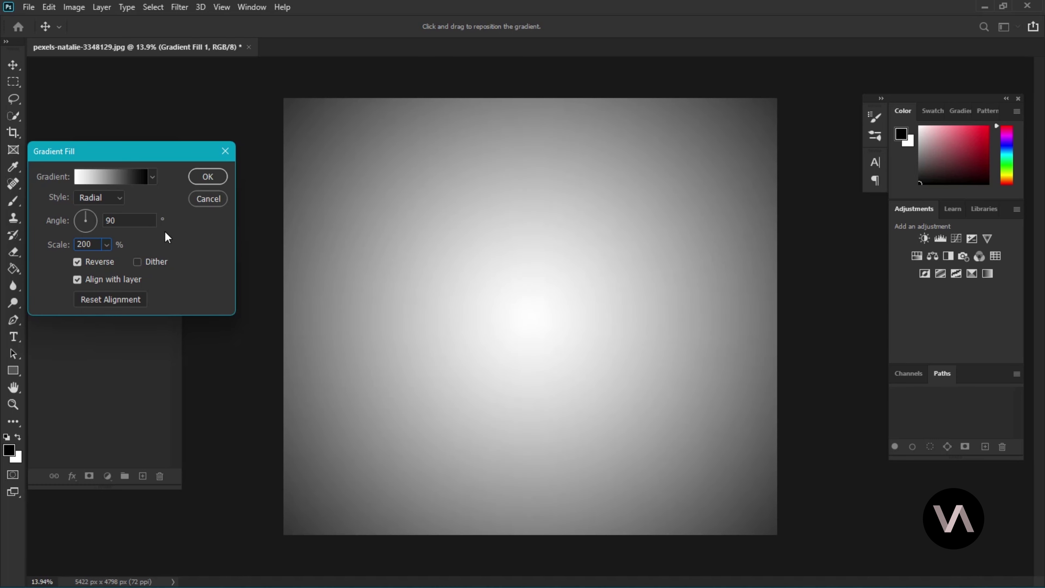
left_click(208, 176)
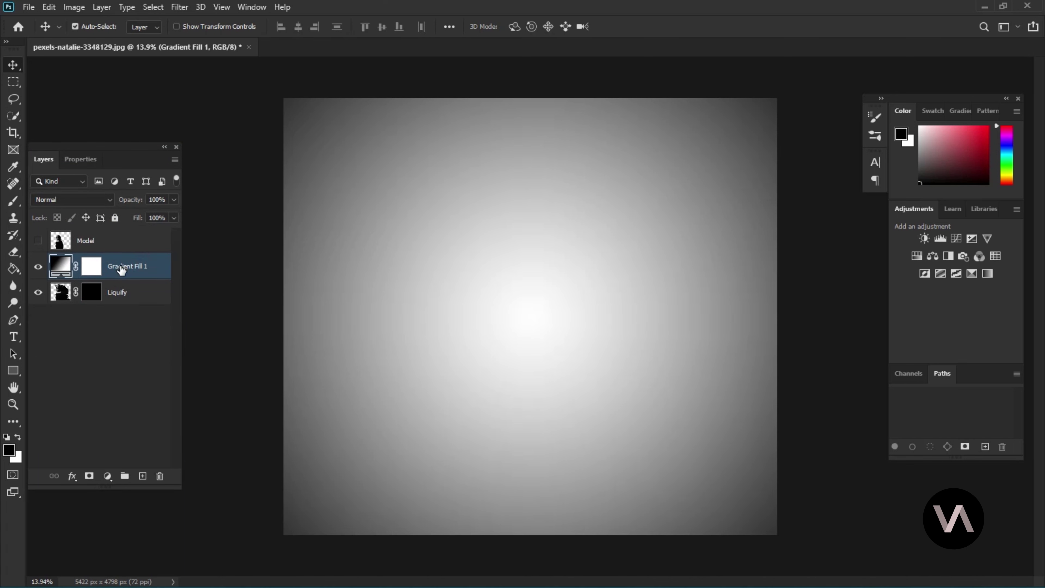
Step: Move Gradient Fill 1 to the bottom, show Model and add a white mask to it
left_click_drag(122, 270, 123, 300)
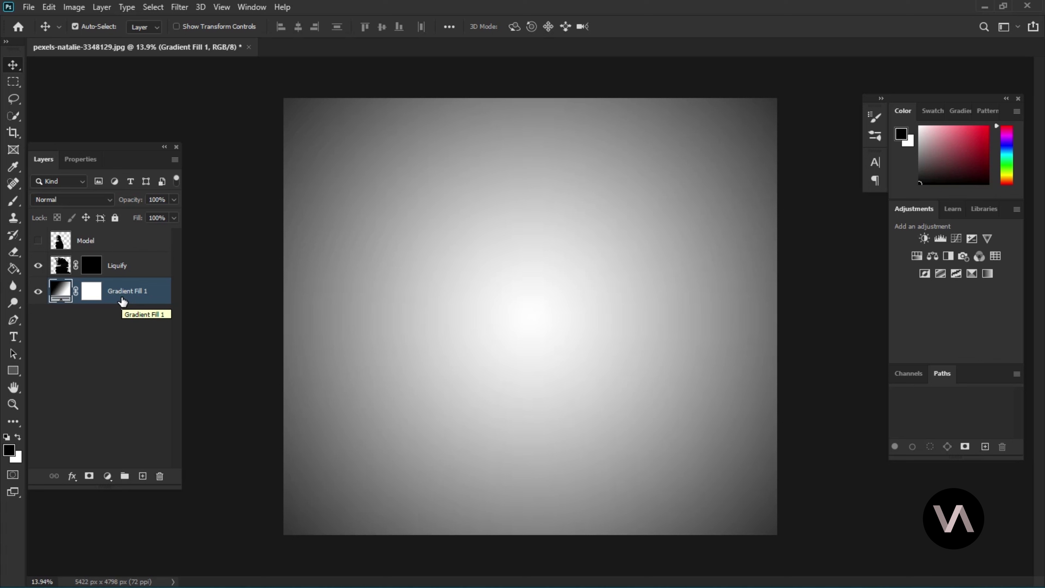
left_click(39, 241)
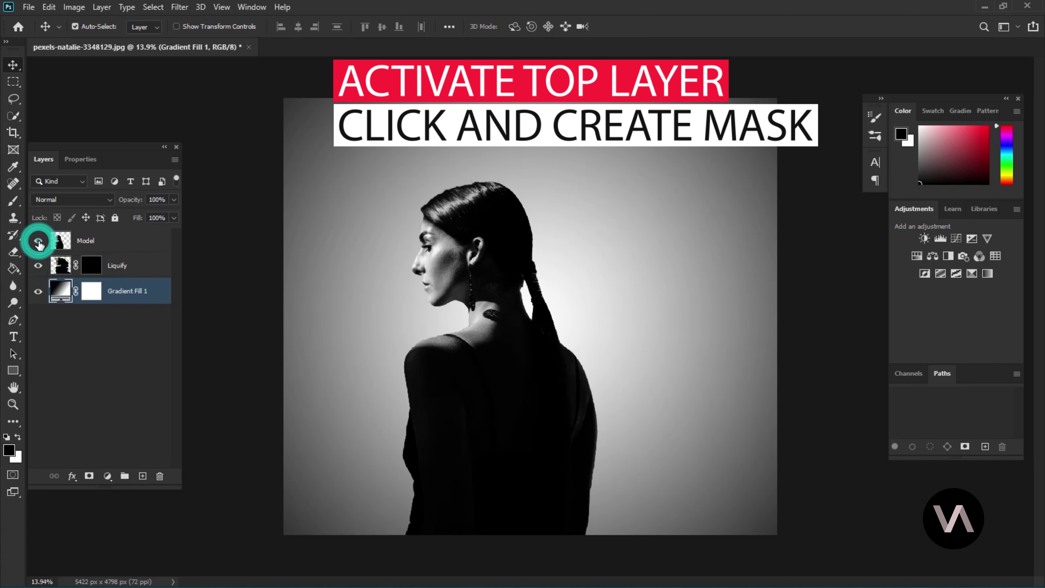
left_click(87, 241)
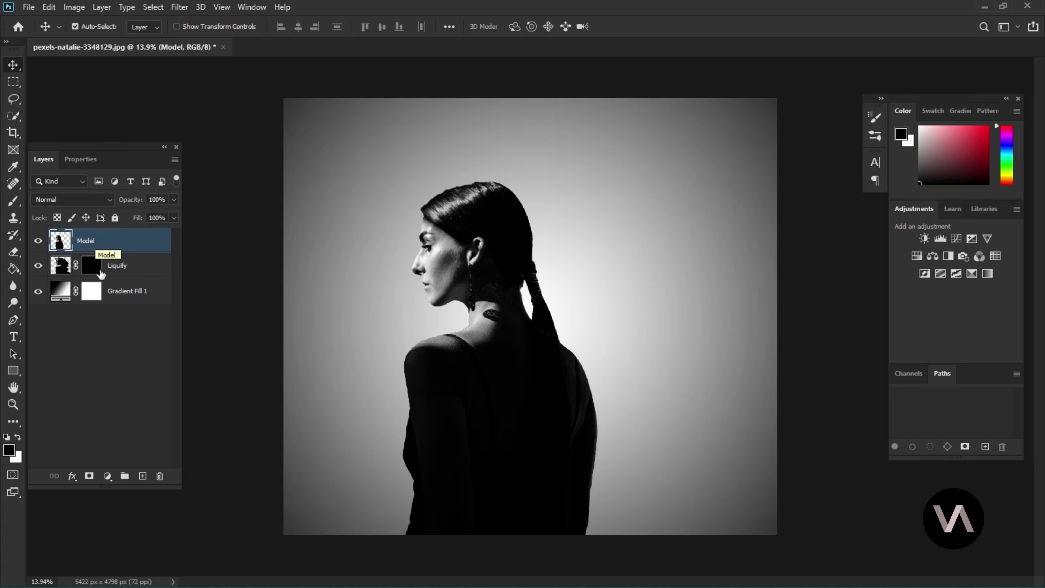
left_click(89, 478)
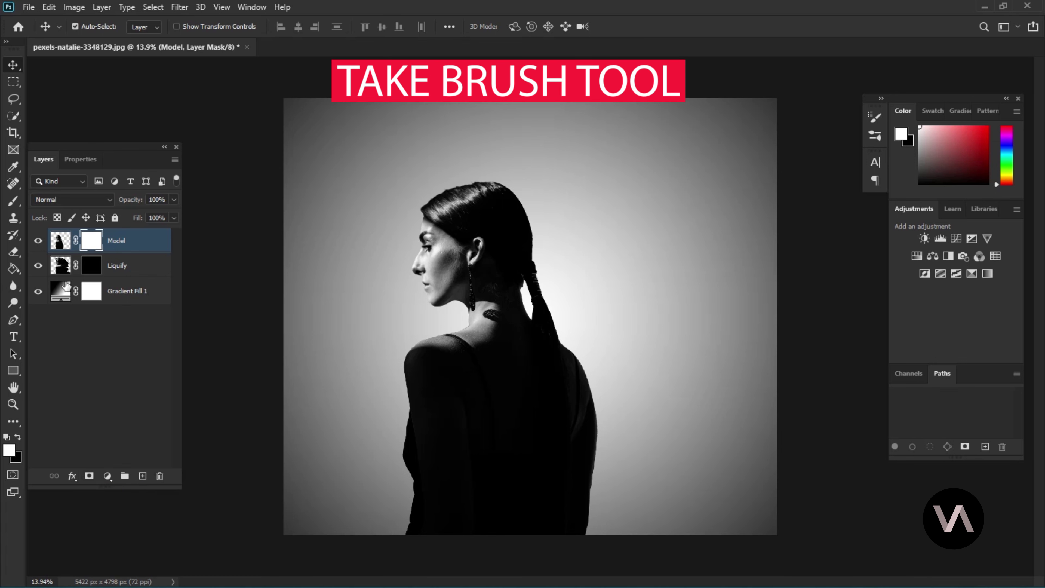
Step: Import the Explosion_Brushes file into the Brush tool's presets
left_click(13, 201)
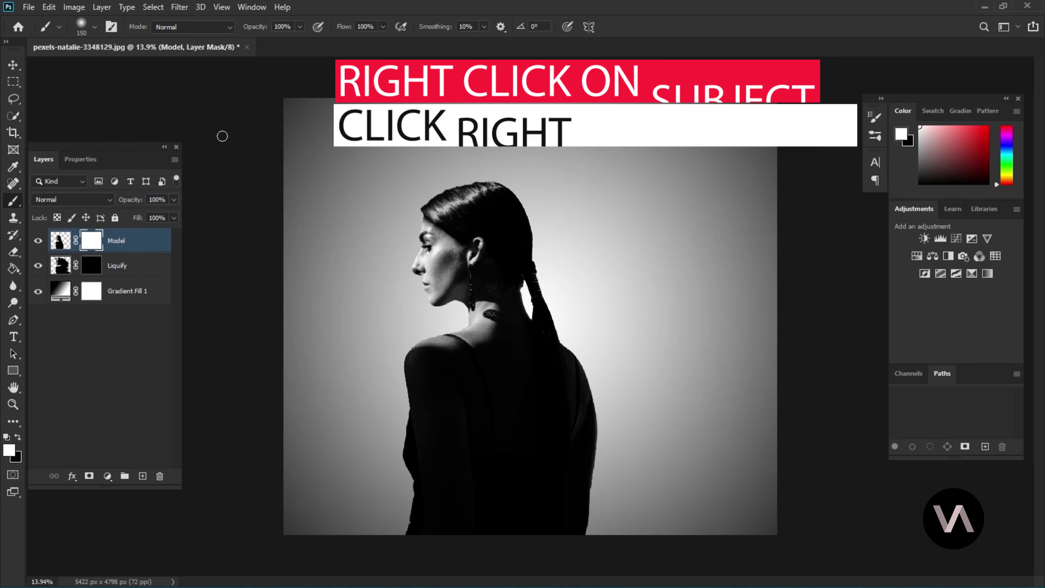
right_click(505, 266)
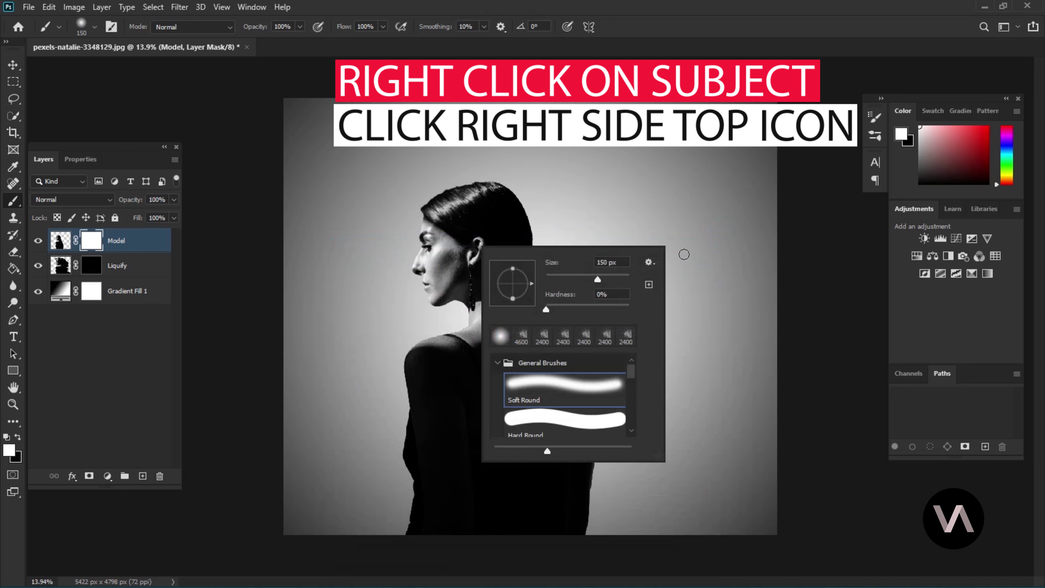
left_click(649, 263)
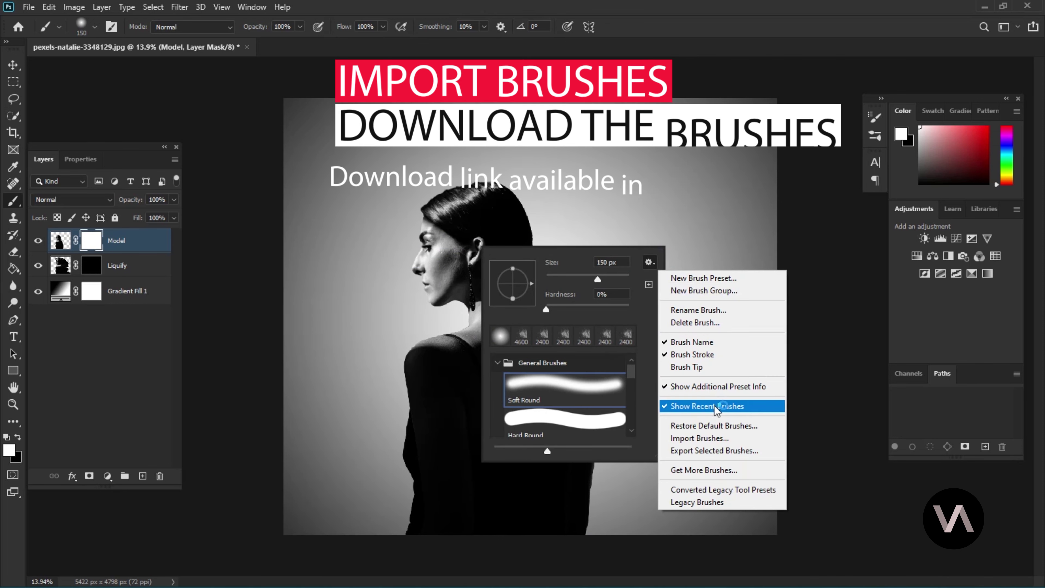
left_click(710, 439)
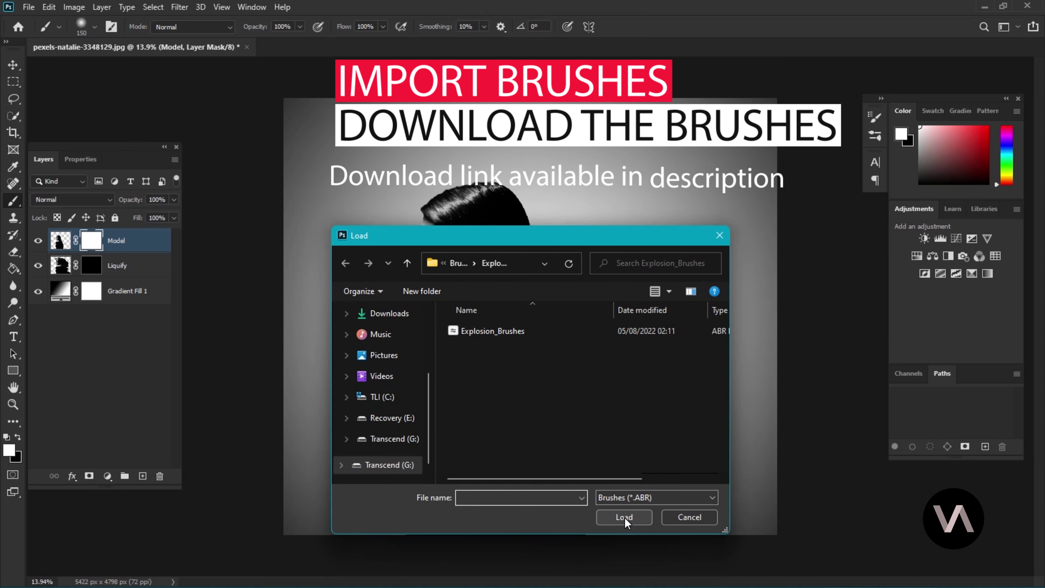
double_click(481, 331)
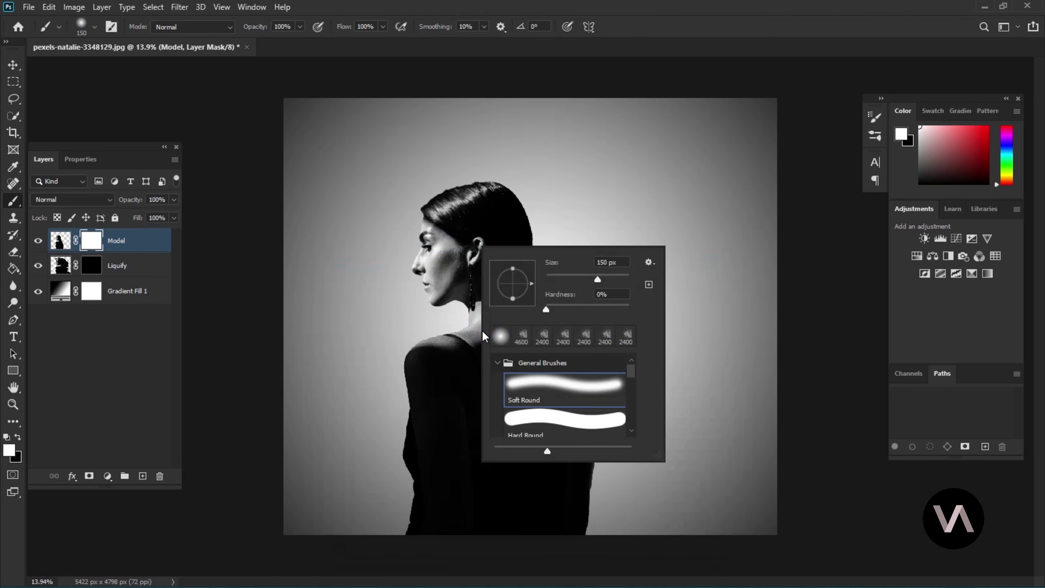
Step: Pick the 003_Explosion brush at 1536 px from the Explosion_Brushes folder
left_click(498, 362)
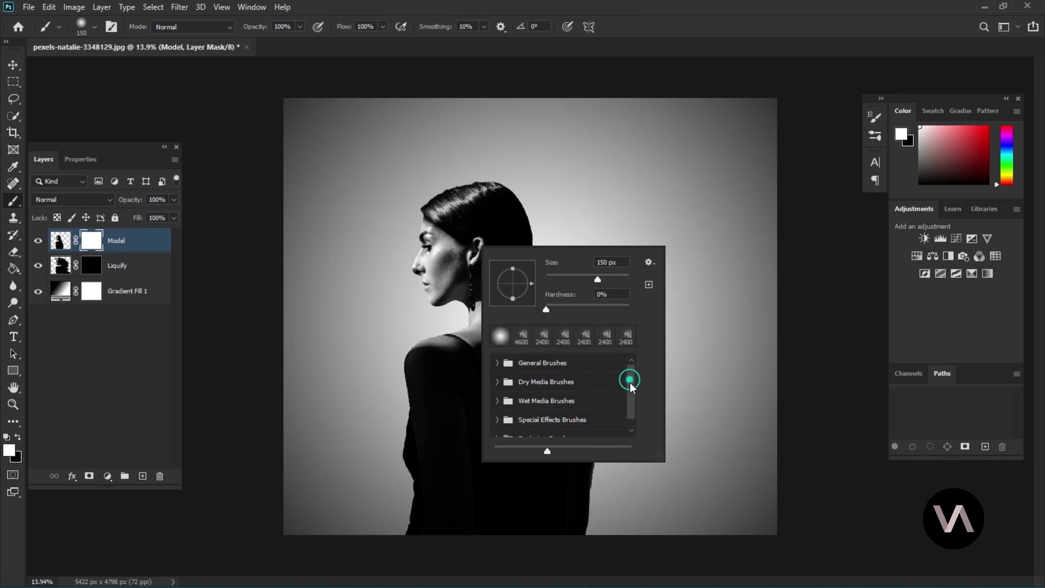
left_click_drag(629, 379, 634, 424)
left_click(497, 427)
left_click_drag(632, 373, 636, 389)
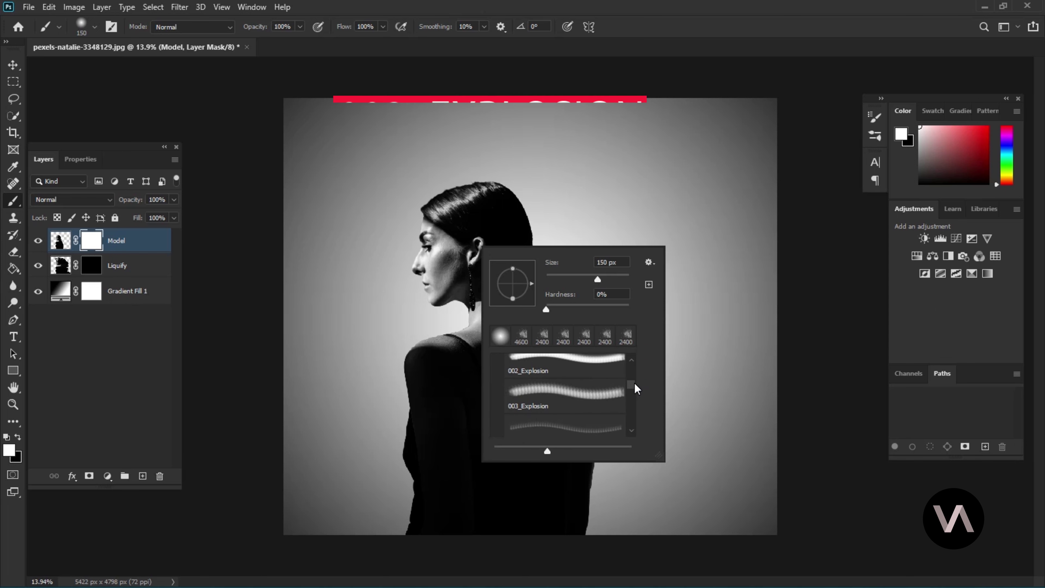
left_click(549, 397)
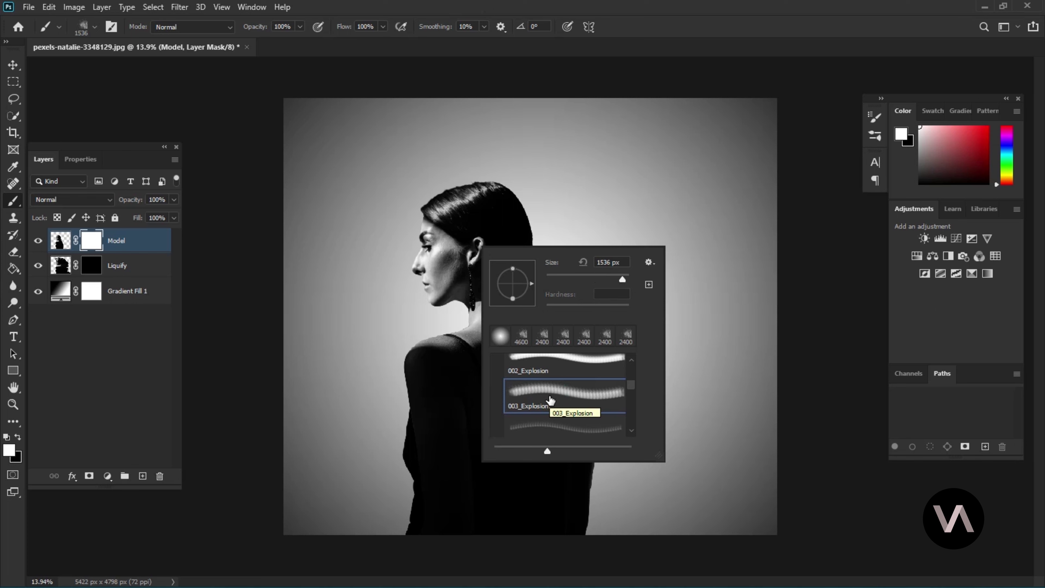
key("Return")
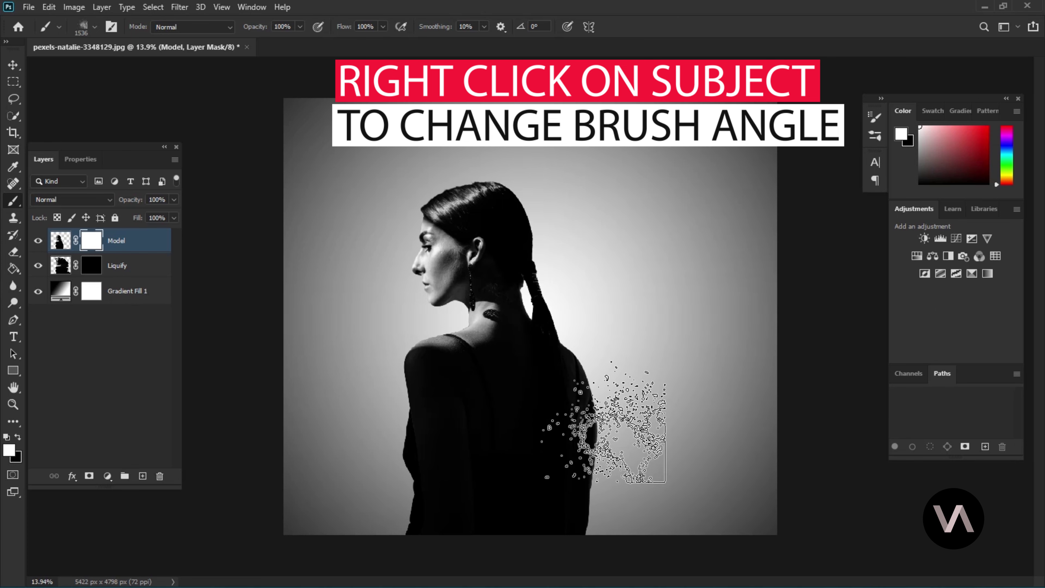
Step: Angle the brush to 53° and paint black explosion particles over the model's back
right_click(604, 422)
left_click_drag(647, 401, 641, 399)
key("Return")
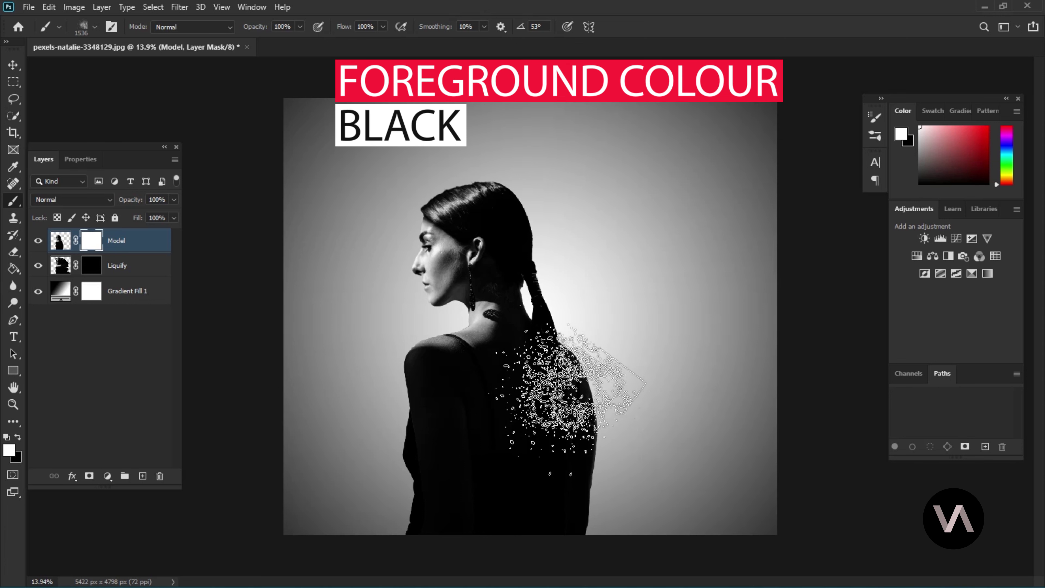
left_click(17, 438)
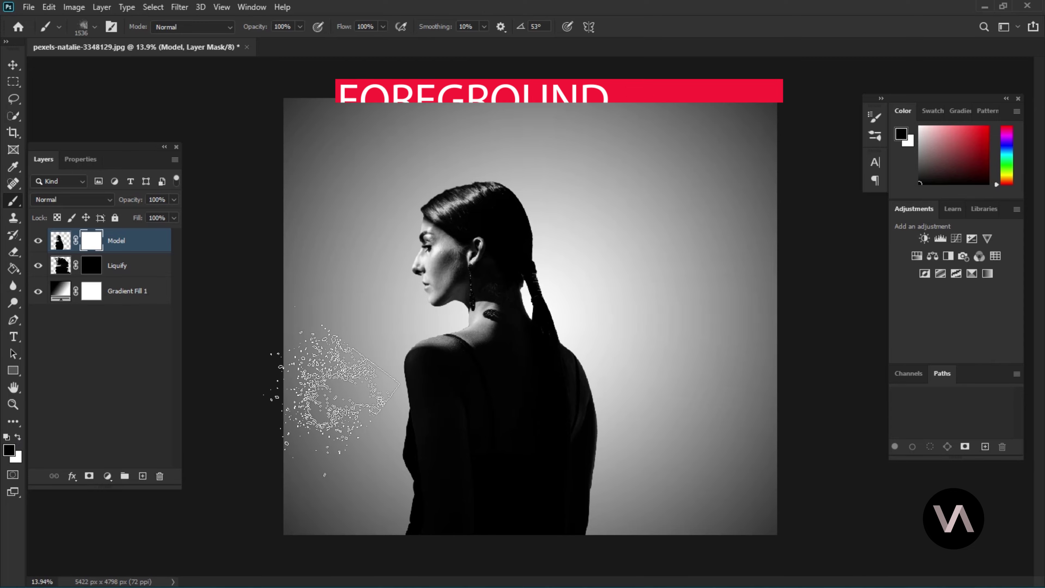
left_click_drag(547, 428, 601, 555)
left_click_drag(630, 453, 695, 362)
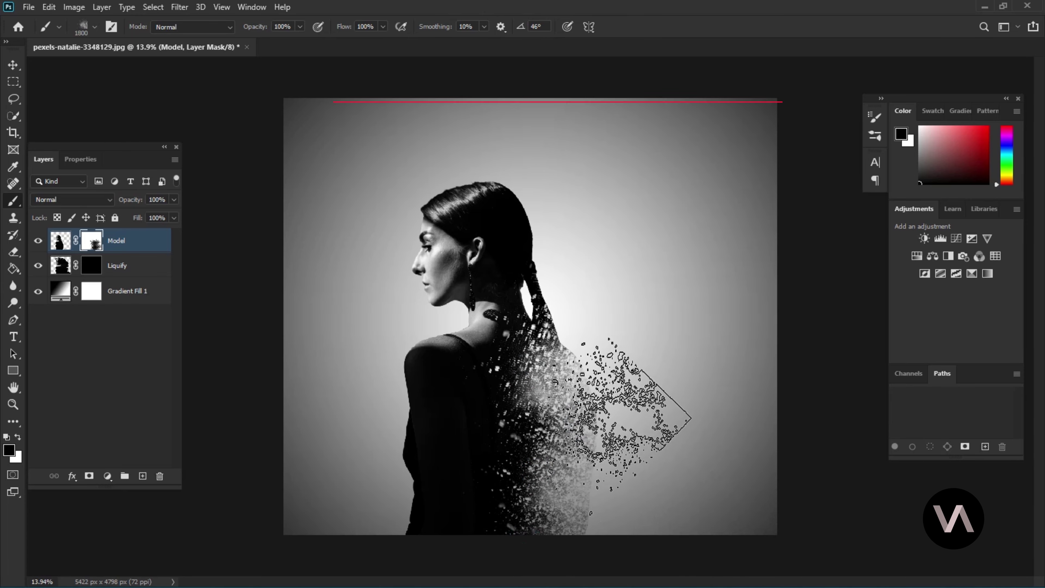
Step: Rotate the explosion brush angle to 94°, then to 144°
right_click(605, 340)
left_click_drag(634, 360, 629, 355)
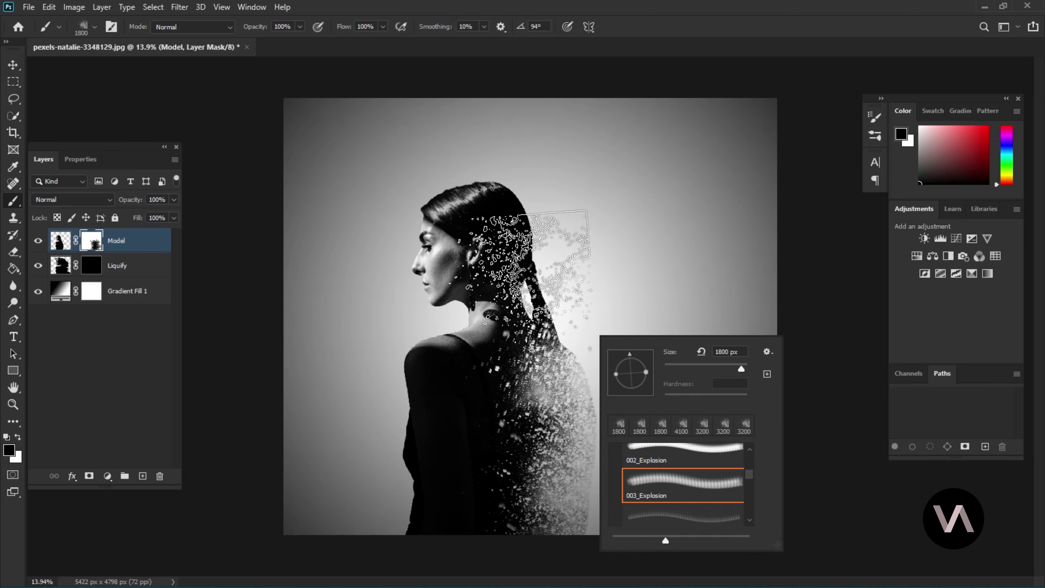
key("Return")
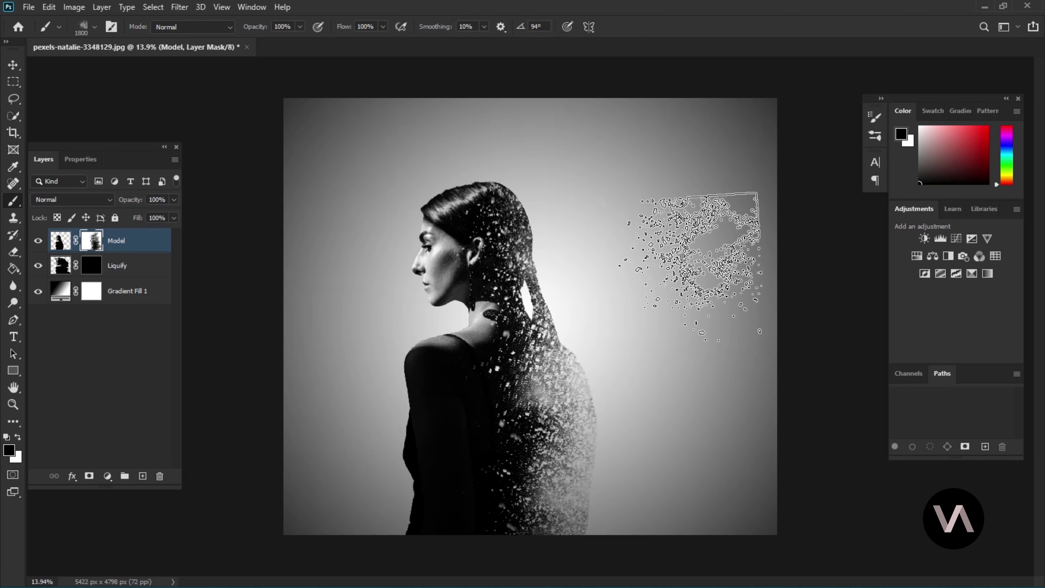
right_click(618, 223)
left_click_drag(641, 252, 629, 259)
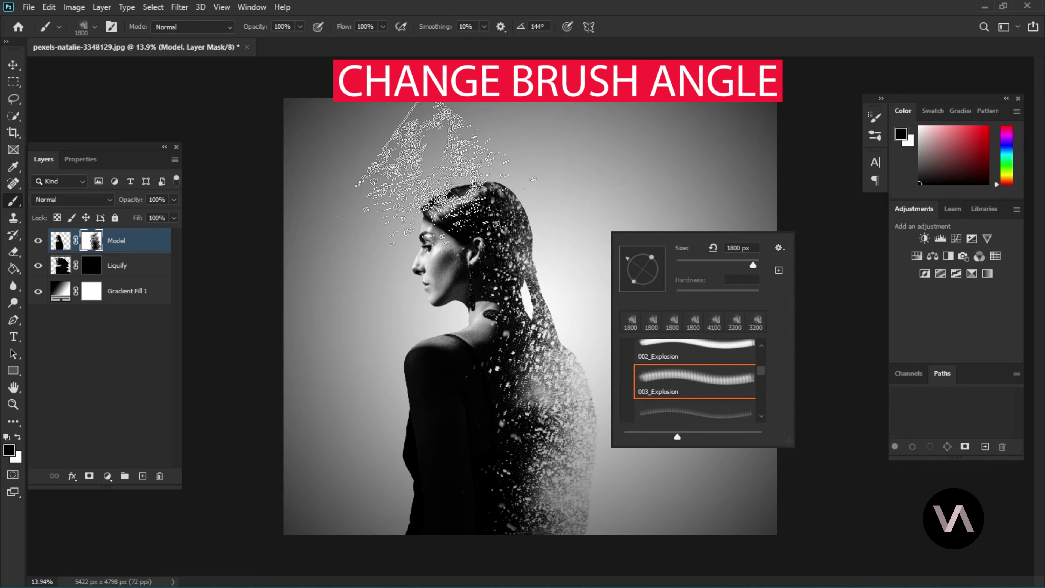
key("Return")
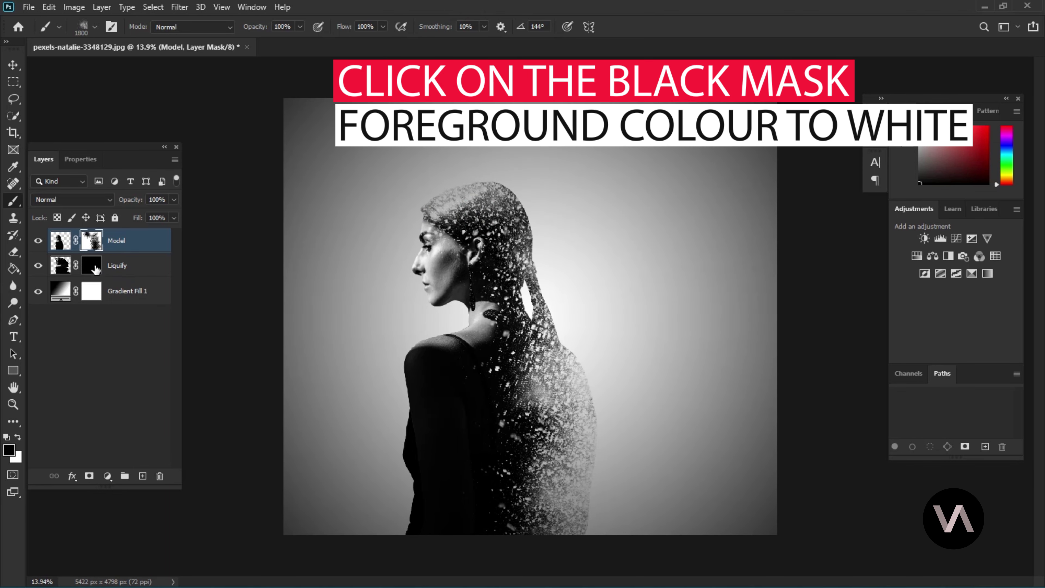
Step: On the Liquify mask, stamp white rotated explosion particles onto the lower back
left_click(92, 266)
key("x")
right_click(490, 355)
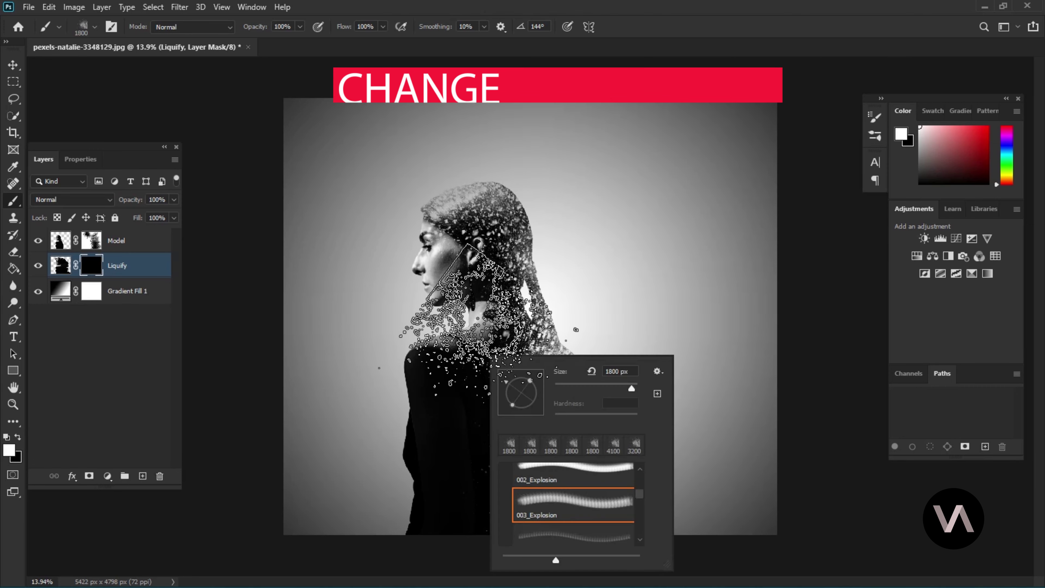
left_click_drag(502, 392, 509, 414)
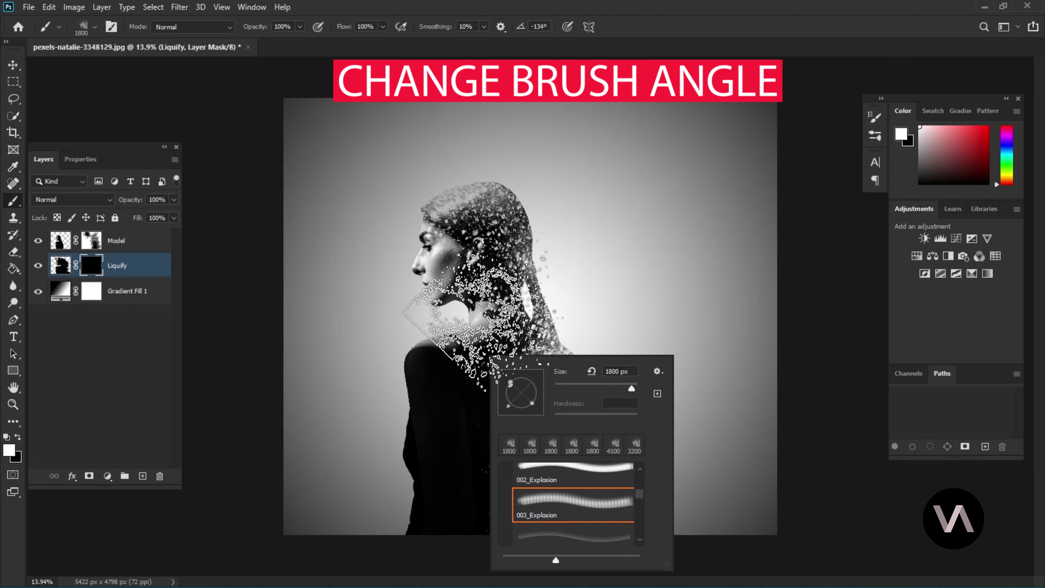
key("Return")
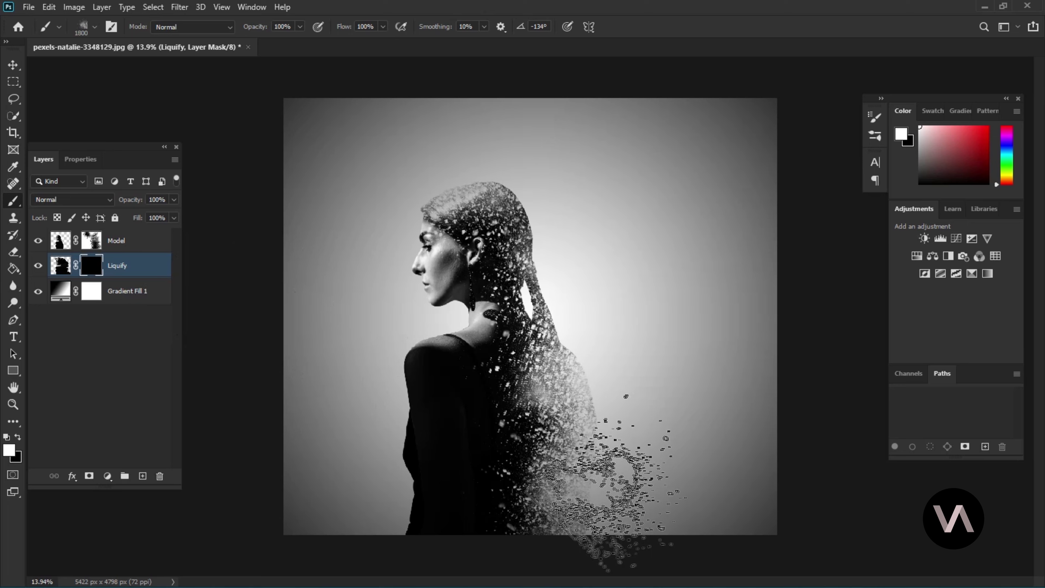
left_click(576, 482)
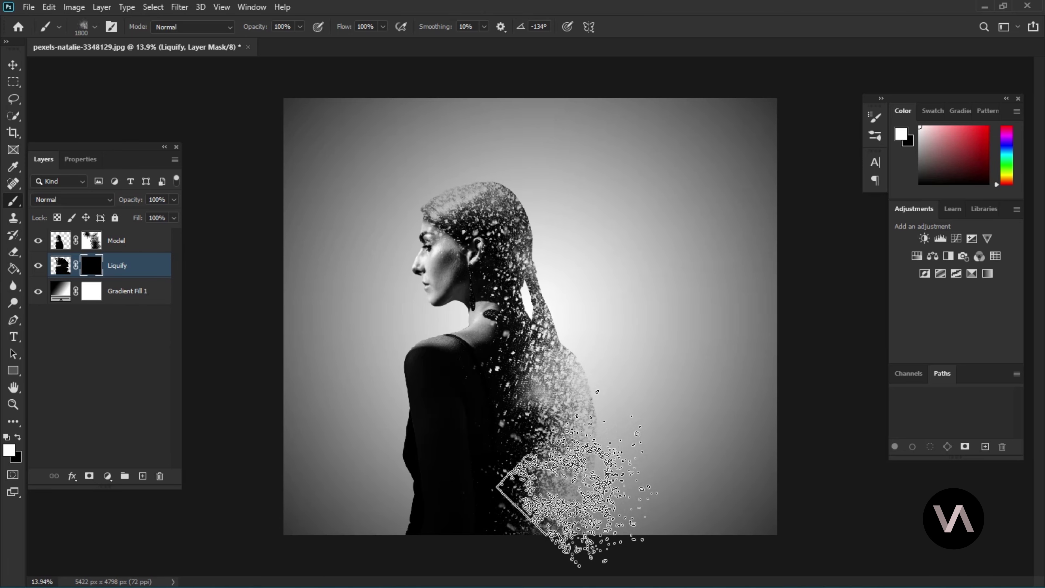
Step: Enlarge the brush to 2200 then 2400 px, angle -122°, and stamp the back and shoulder
key("bracketright")
key("bracketright")
key("bracketright")
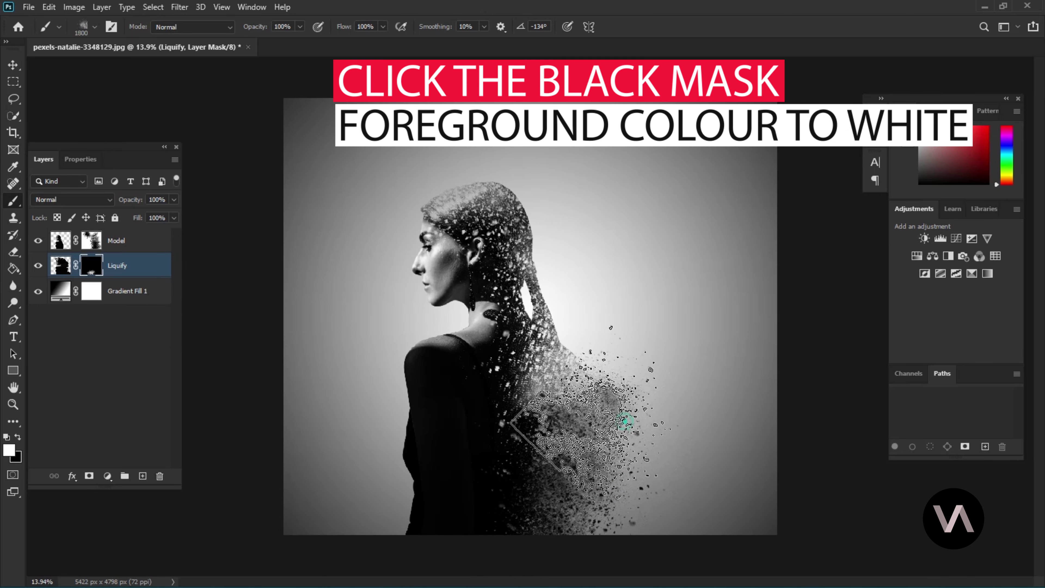
left_click(535, 366)
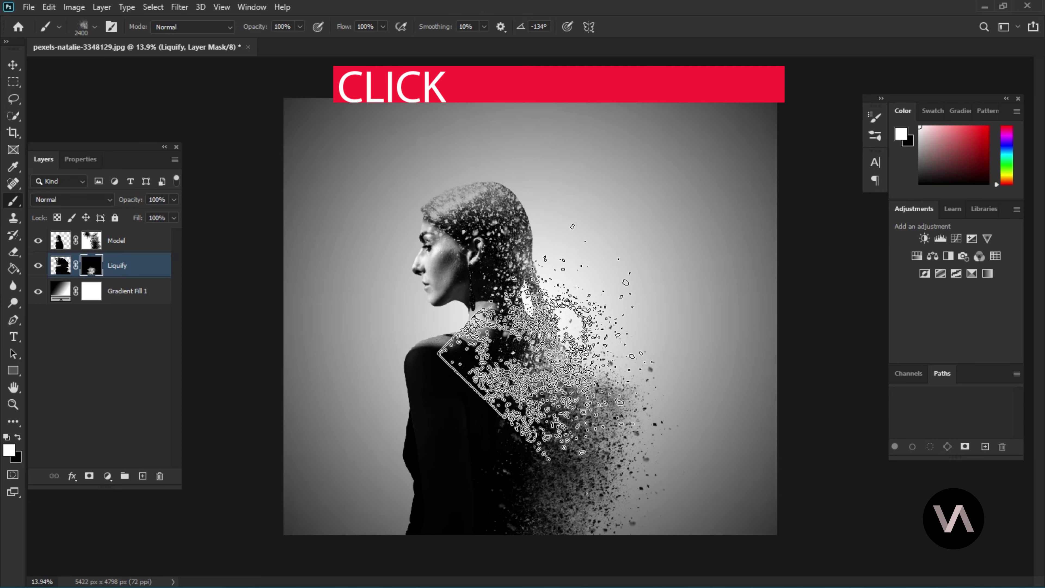
key("bracketright")
key("bracketright")
right_click(611, 332)
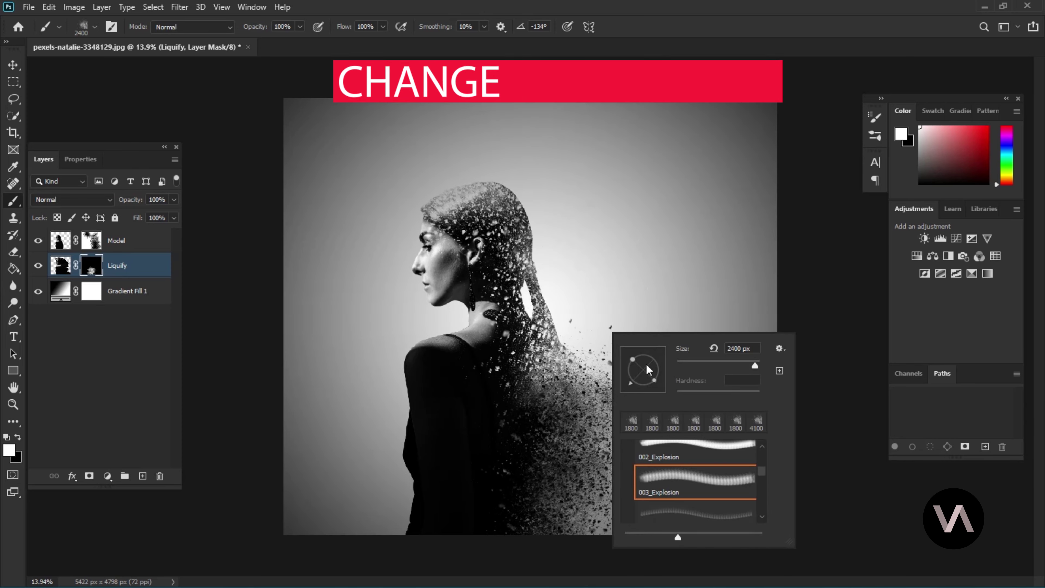
left_click_drag(636, 385, 634, 387)
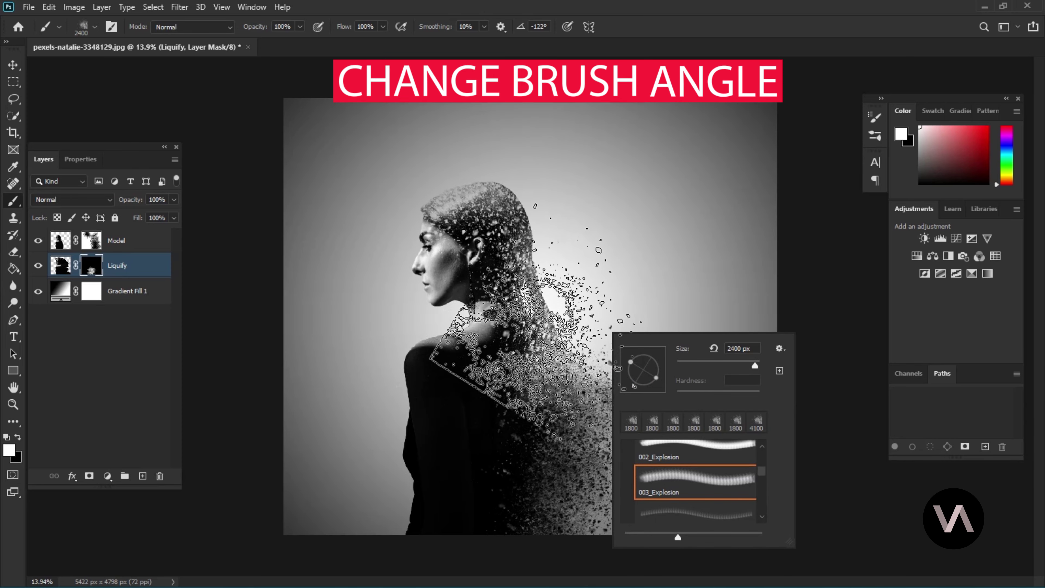
key("Escape")
left_click(453, 243)
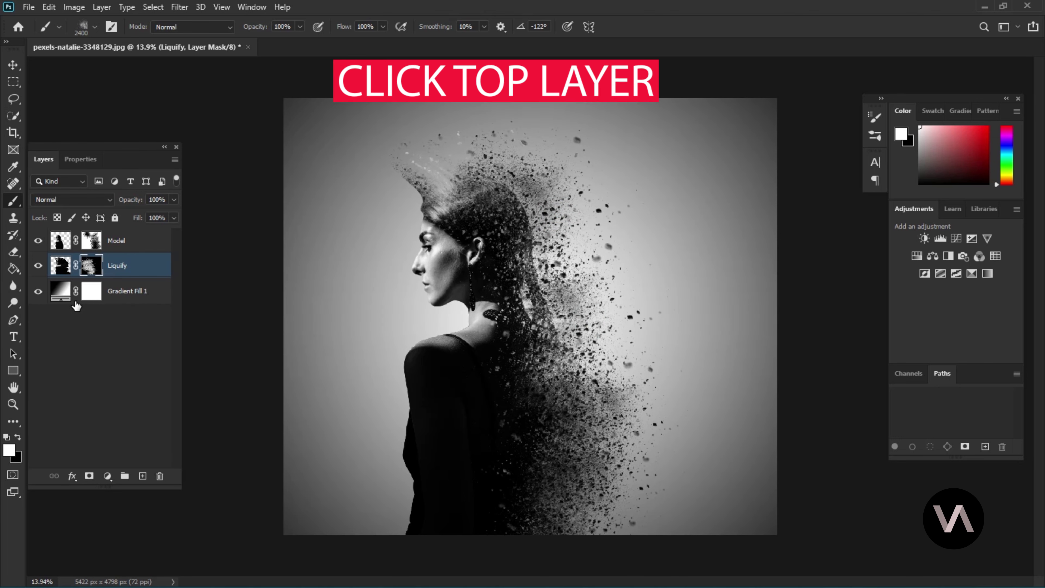
Step: Add a Gradient Map adjustment layer above Model using the Oranges preset Orange_05
left_click(117, 247)
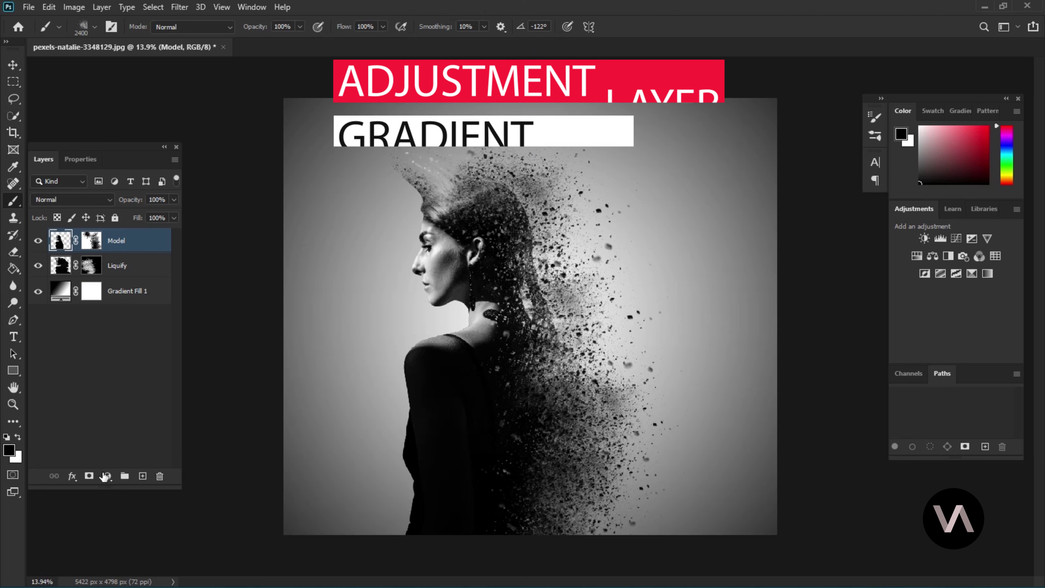
left_click(108, 476)
left_click(151, 458)
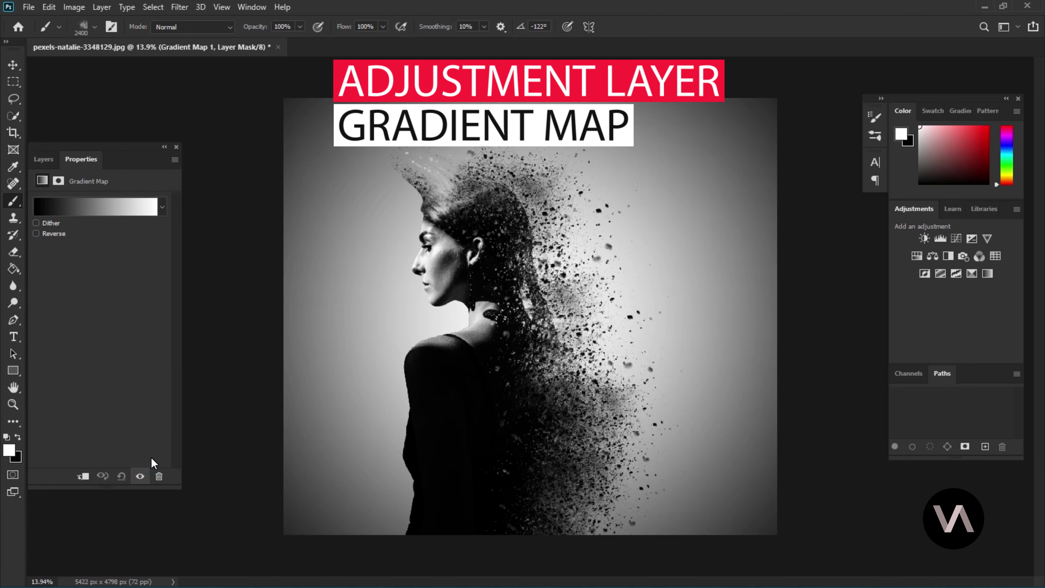
left_click(58, 205)
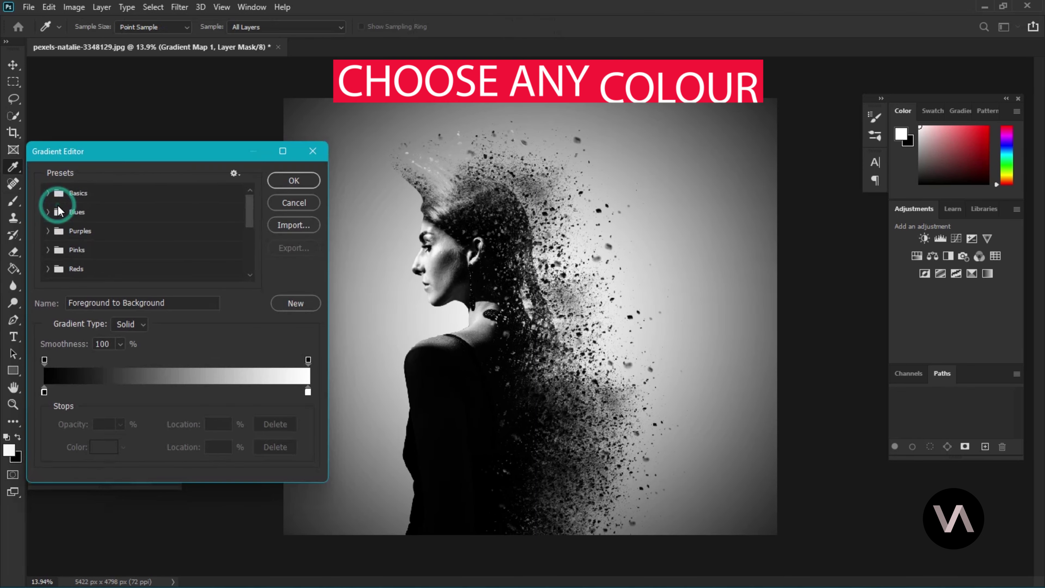
left_click_drag(248, 200, 252, 217)
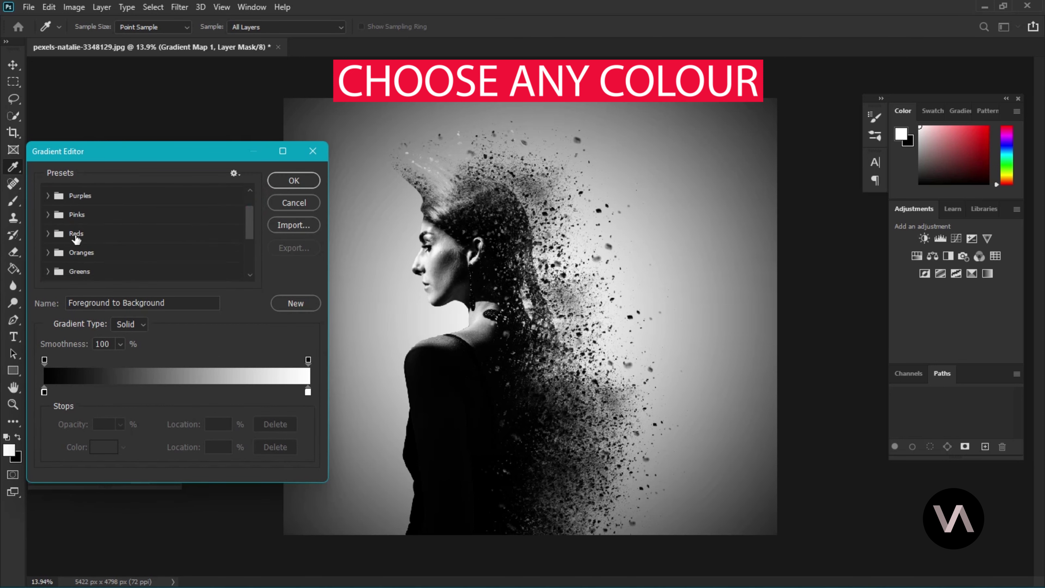
left_click(48, 252)
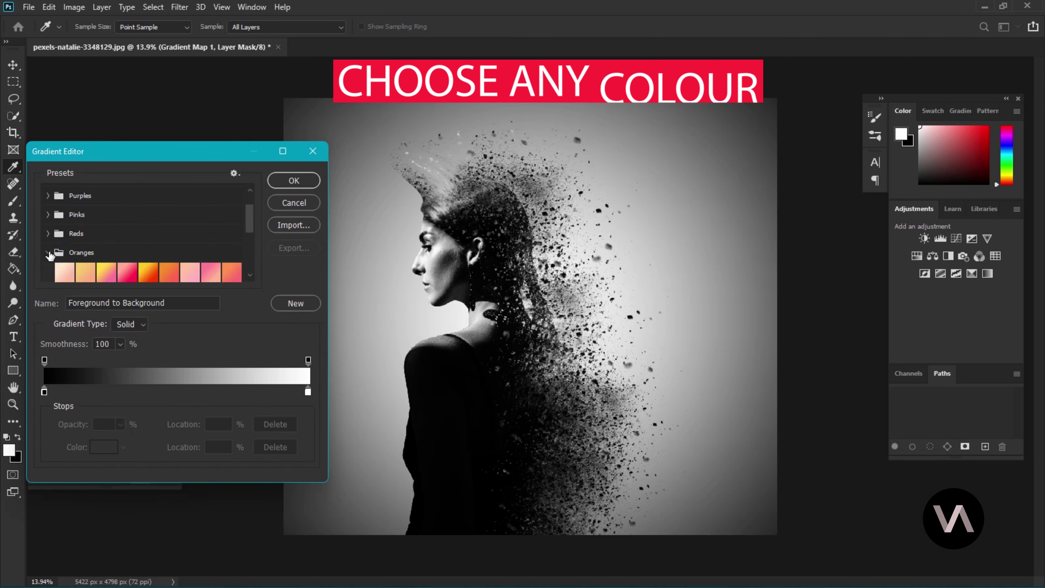
left_click(150, 274)
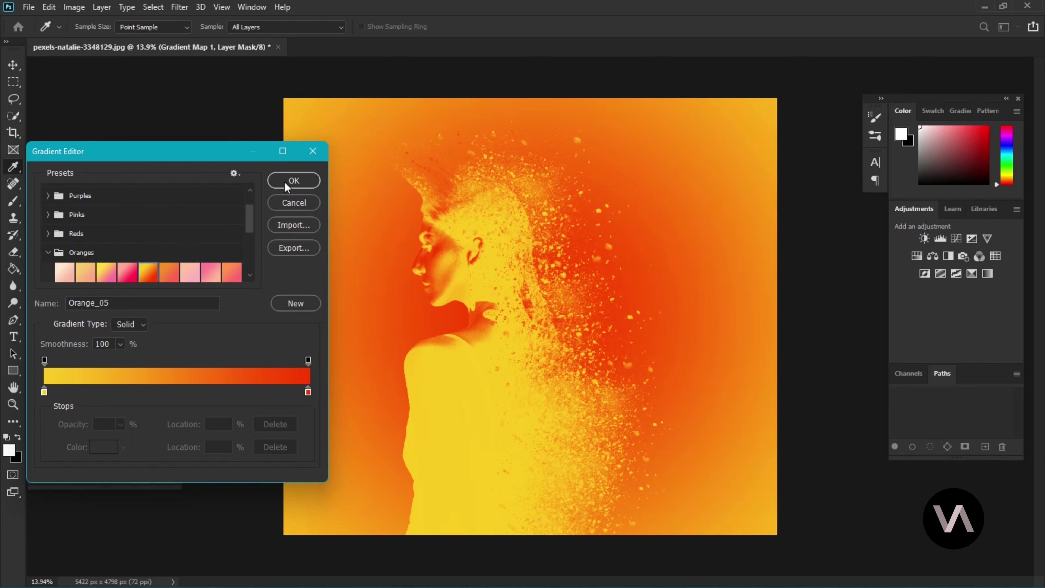
left_click(285, 182)
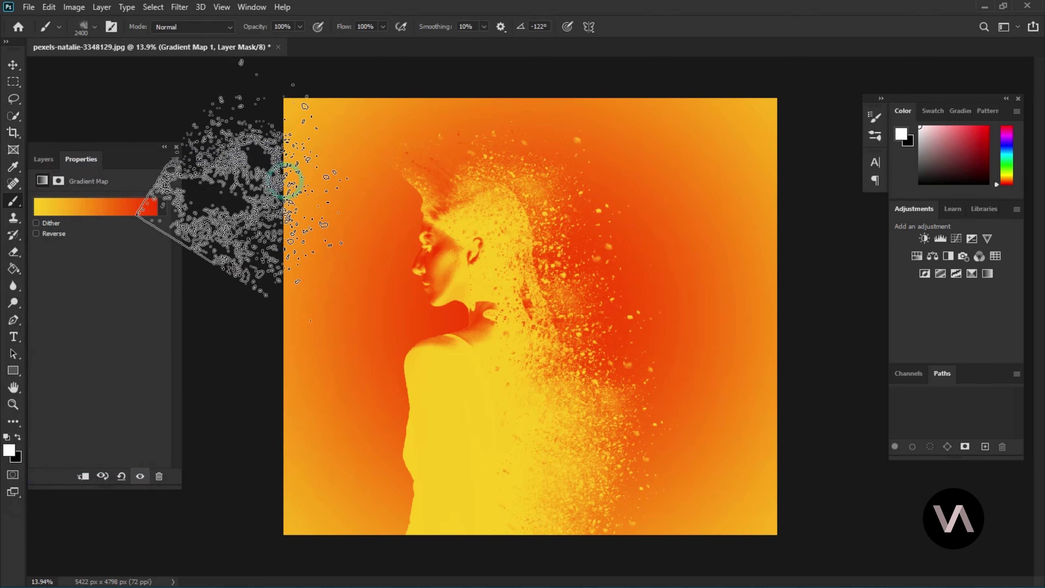
left_click(40, 166)
Step: Set Gradient Map 1 to Soft Light blend mode with 50% opacity
left_click(62, 197)
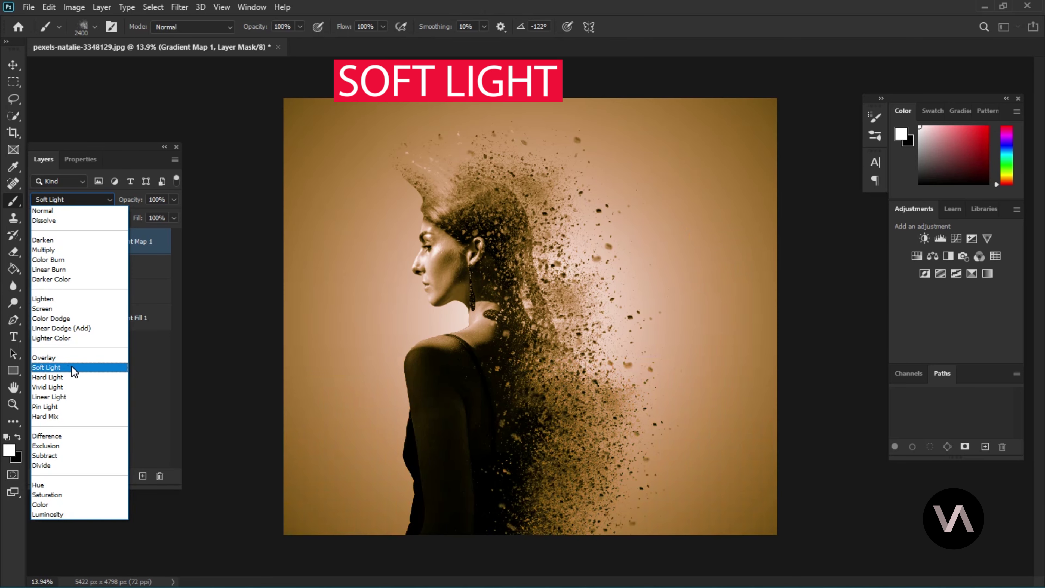
left_click(72, 366)
left_click(163, 199)
type("50")
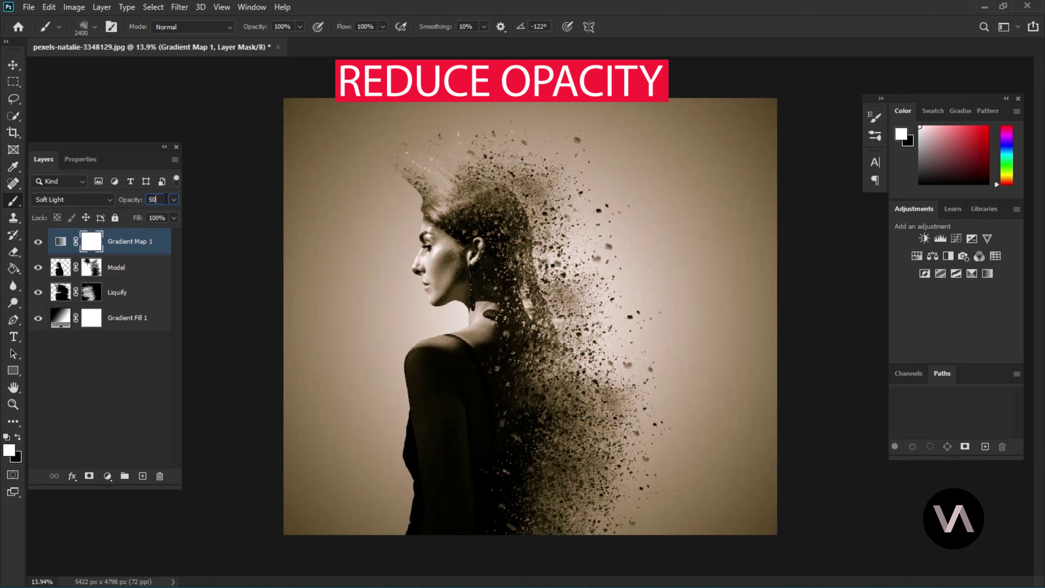
key("Return")
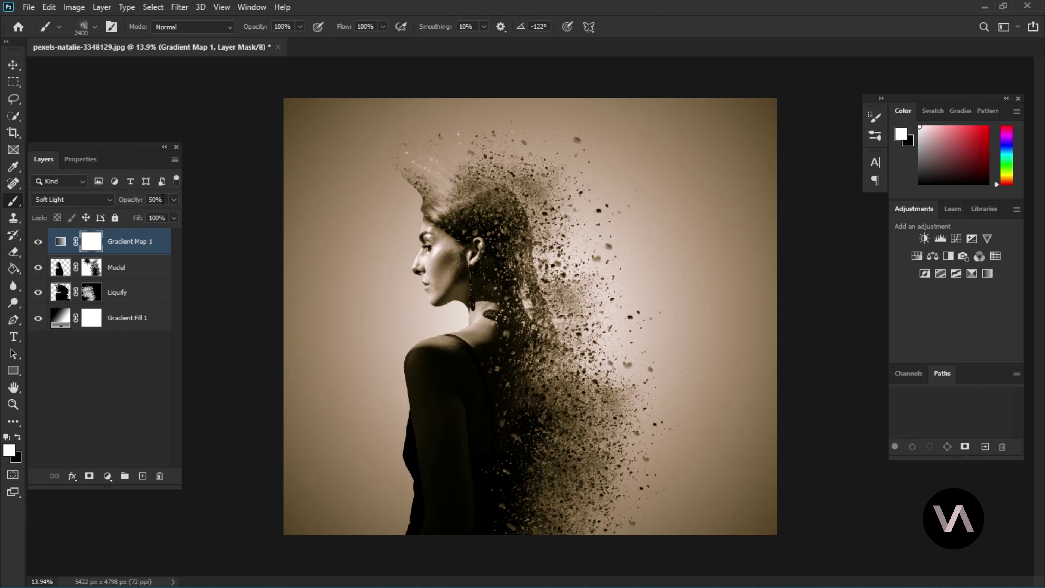
Step: Clip Gradient Map 1 to the Model layer so only the woman is tinted
right_click(118, 245)
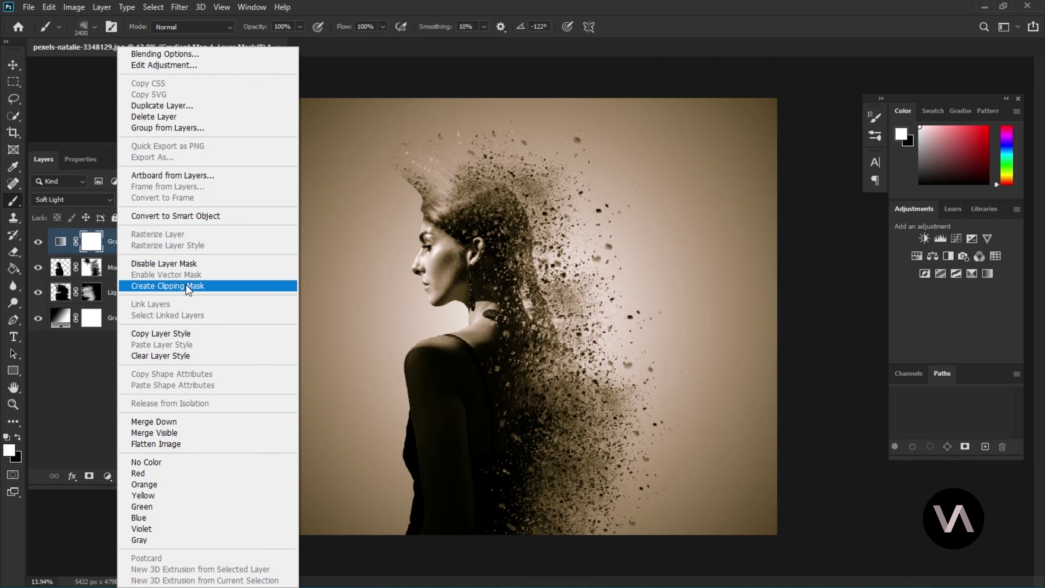
left_click(186, 284)
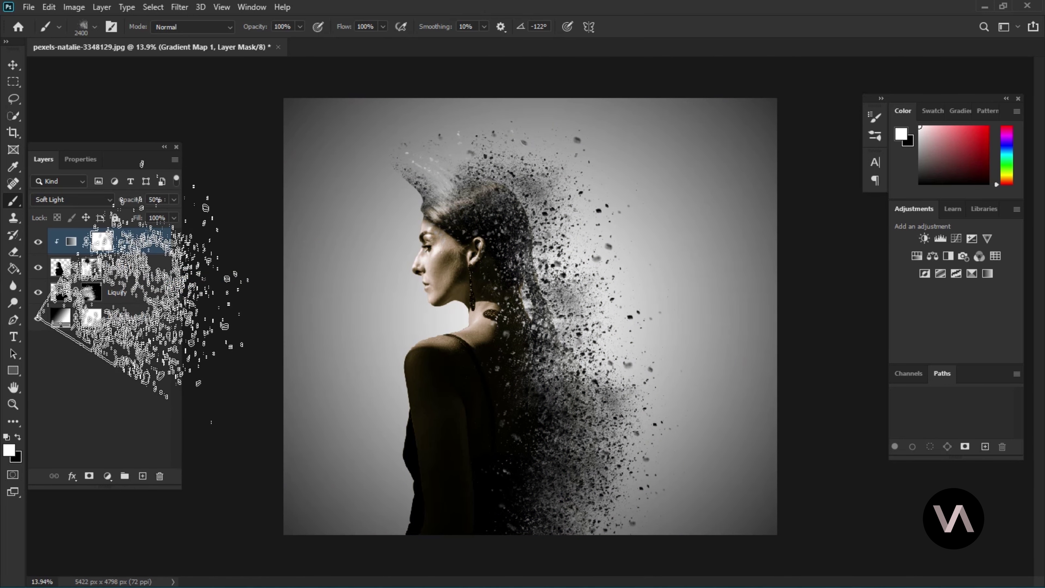
key("v")
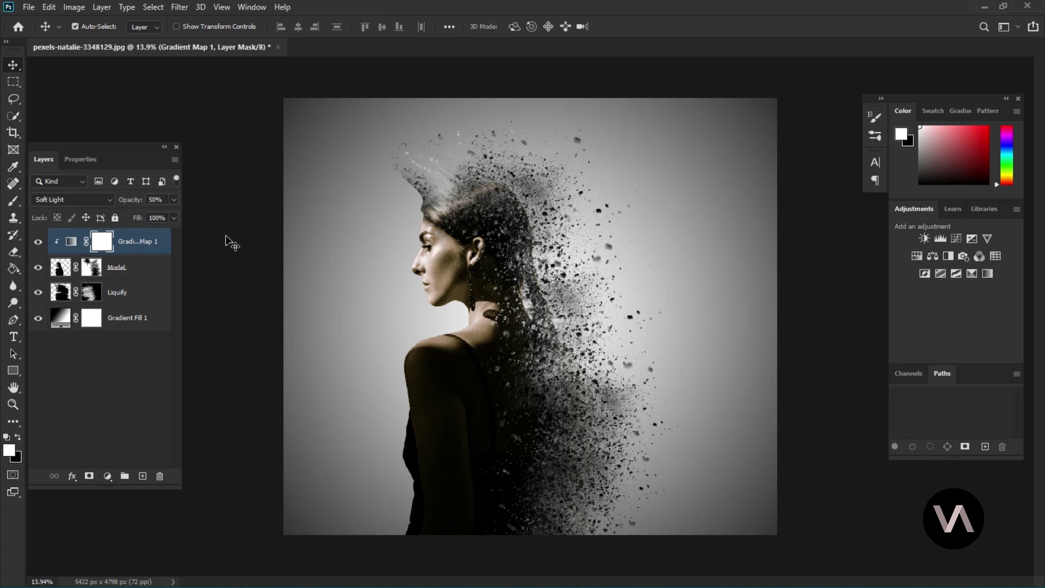
Step: Release Gradient Map 1's clipping mask and re-create it to compare the result
right_click(145, 243)
left_click(189, 287)
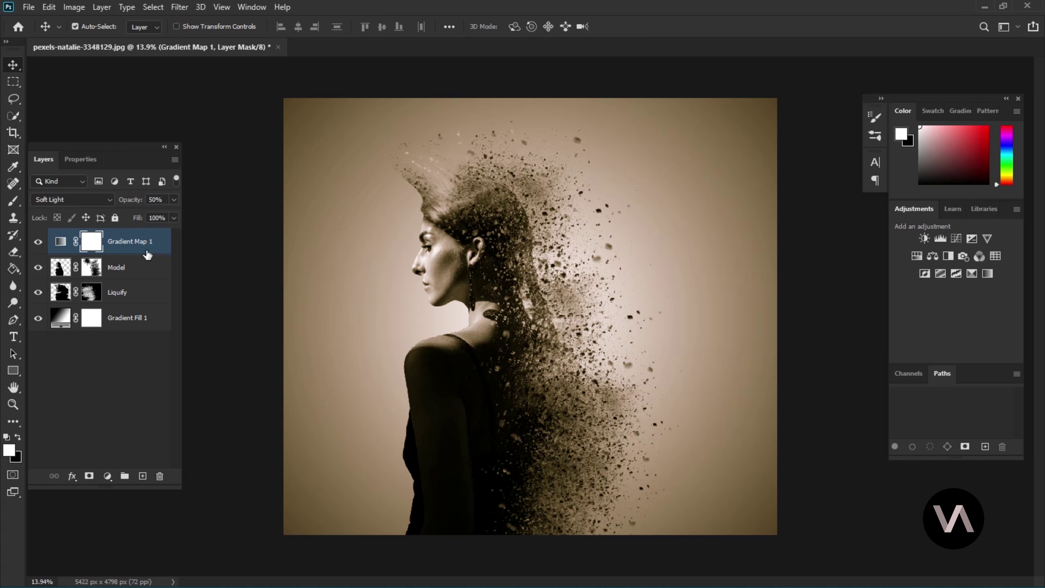
right_click(129, 238)
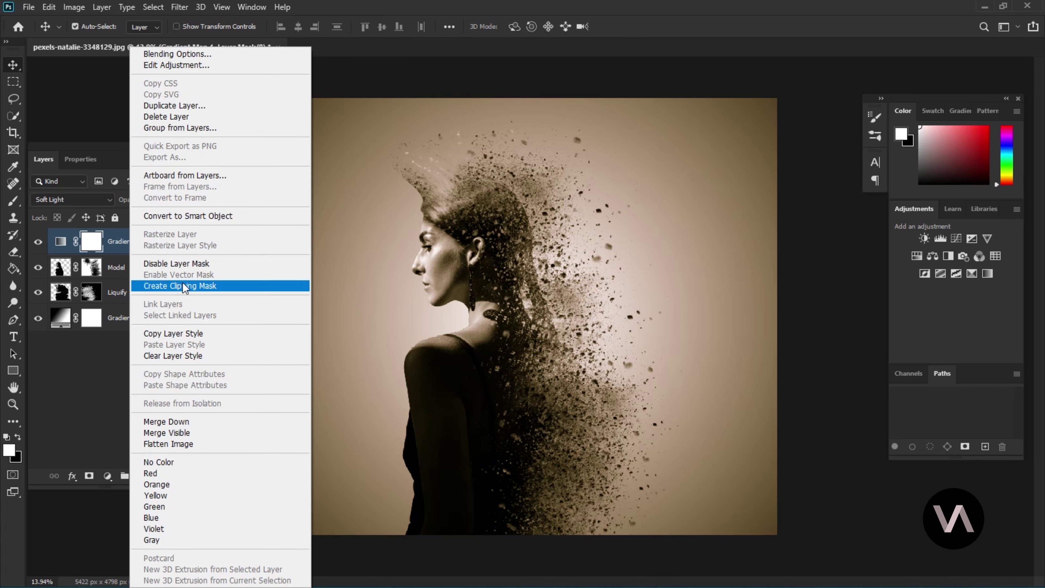
left_click(197, 286)
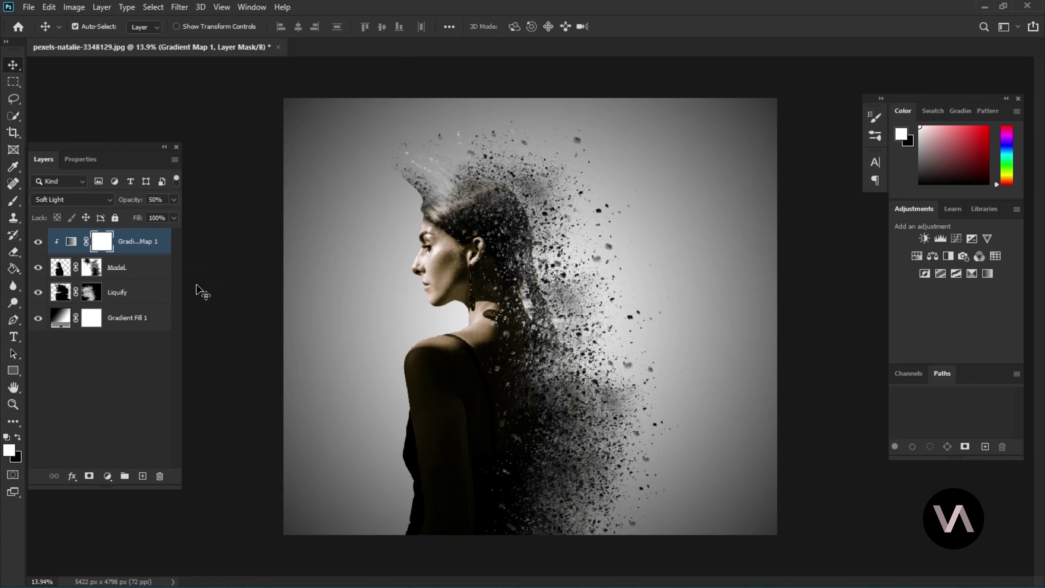